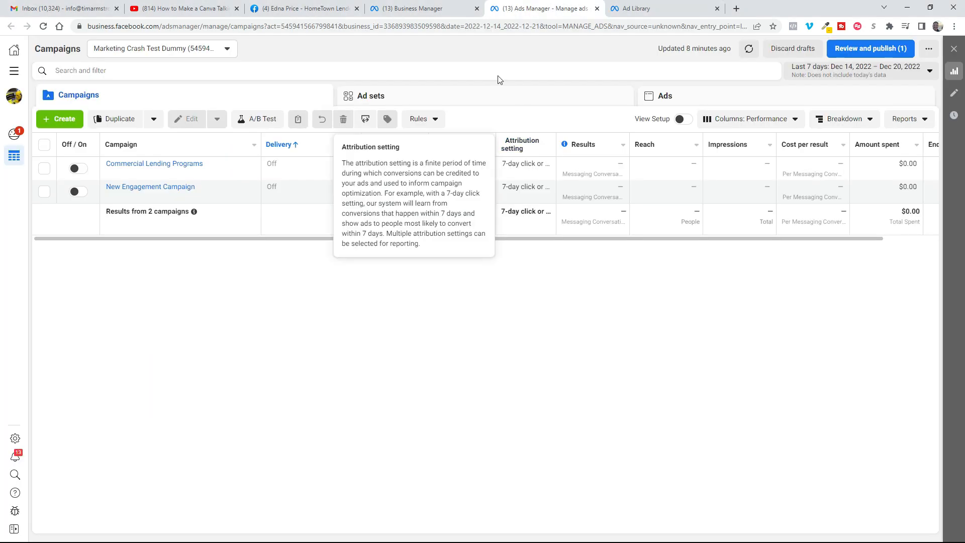
Step: Create a new campaign with the Engagement objective
{"action": "left_click", "coordinate": [61, 125]}
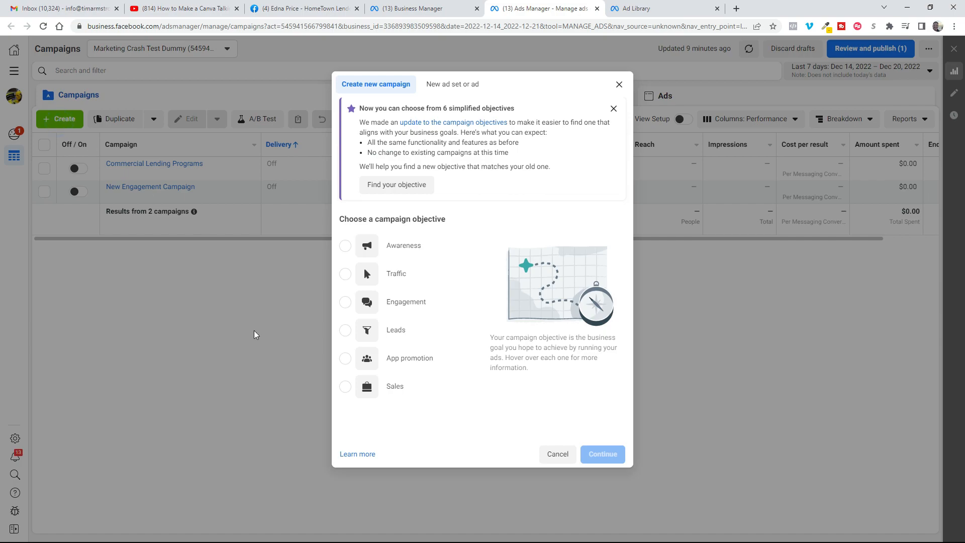
{"action": "mouse_move", "coordinate": [418, 303]}
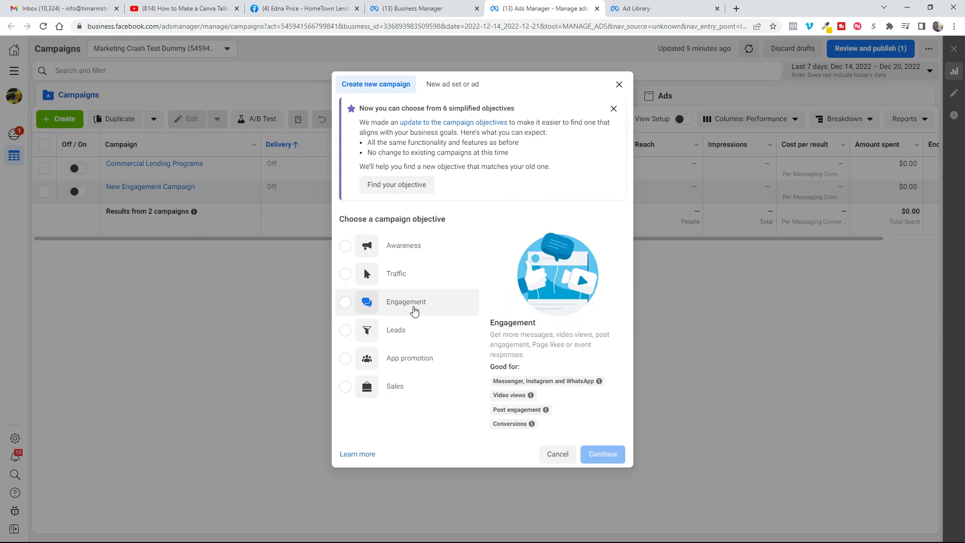
{"action": "left_click", "coordinate": [345, 302]}
{"action": "left_click", "coordinate": [601, 468]}
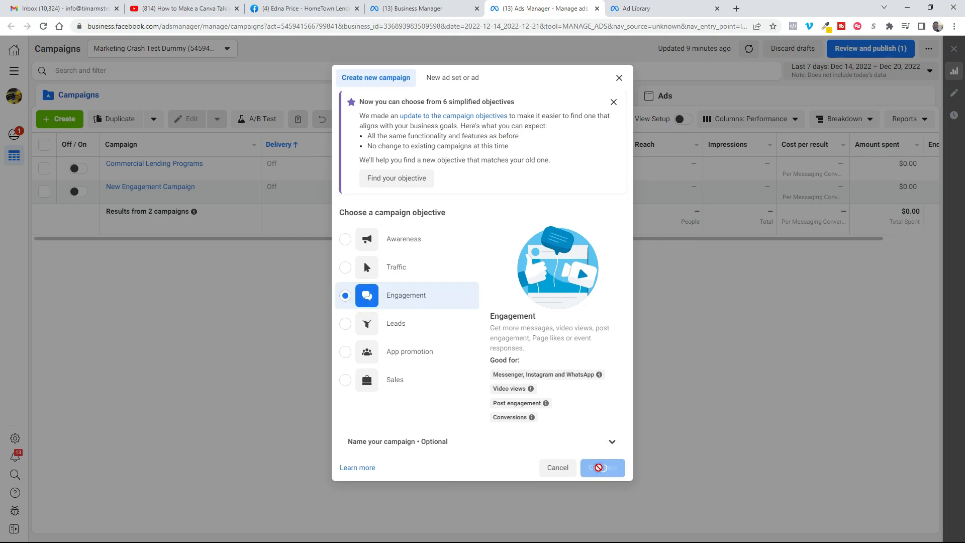
Step: Name the campaign heloc, declare Housing as its special ad category, and continue to the ad set
{"action": "type", "text": "helo"}
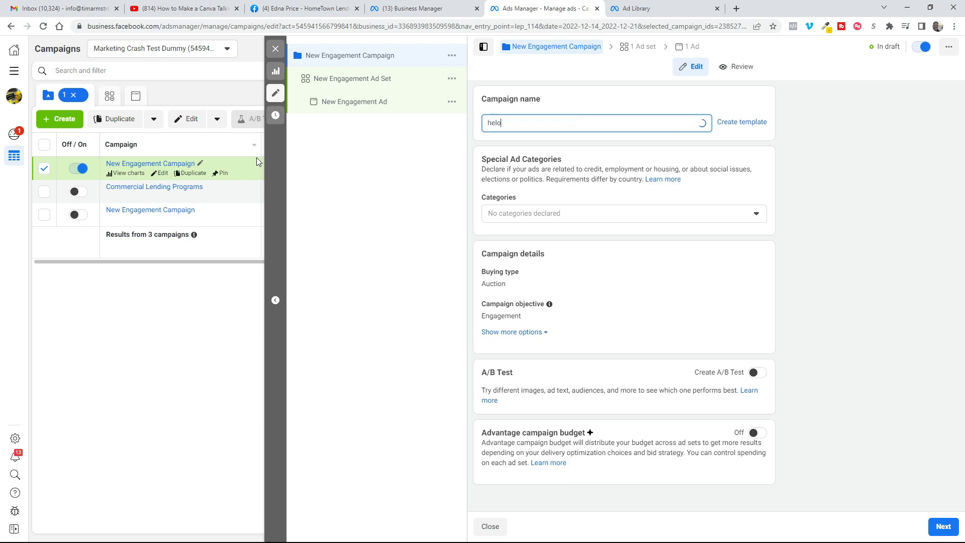
{"action": "type", "text": "c"}
{"action": "left_click", "coordinate": [517, 213]}
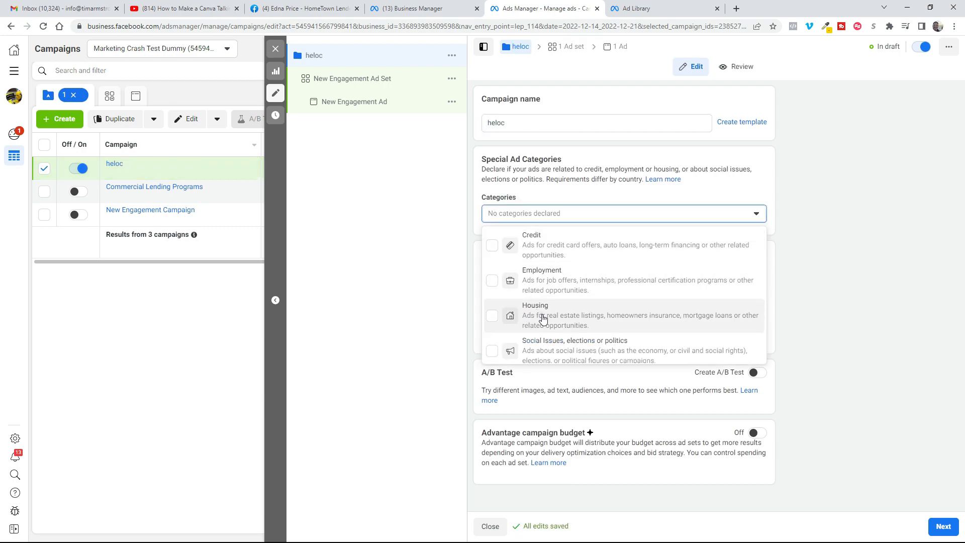
{"action": "left_click", "coordinate": [542, 315]}
{"action": "scroll", "coordinate": [618, 302], "scroll_direction": "down", "scroll_amount": 2}
{"action": "left_click", "coordinate": [939, 526]}
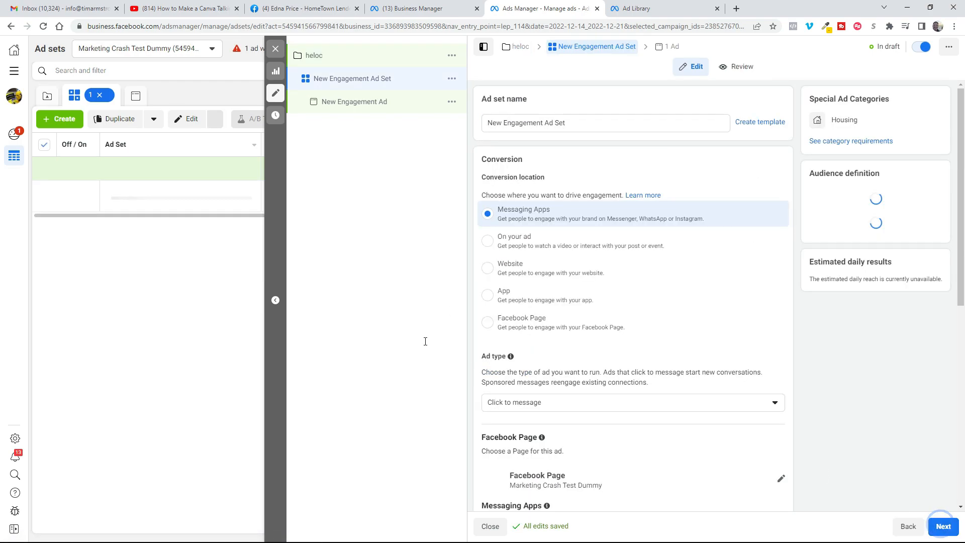
Step: Name the ad set heloc and set its daily budget to $10
{"action": "type", "text": "heloc"}
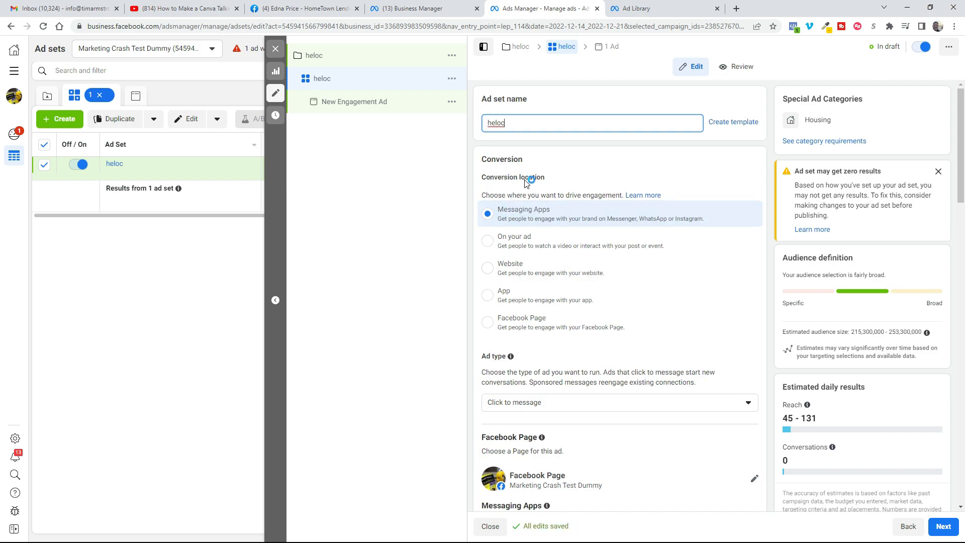
{"action": "scroll", "coordinate": [631, 340], "scroll_direction": "down", "scroll_amount": 10}
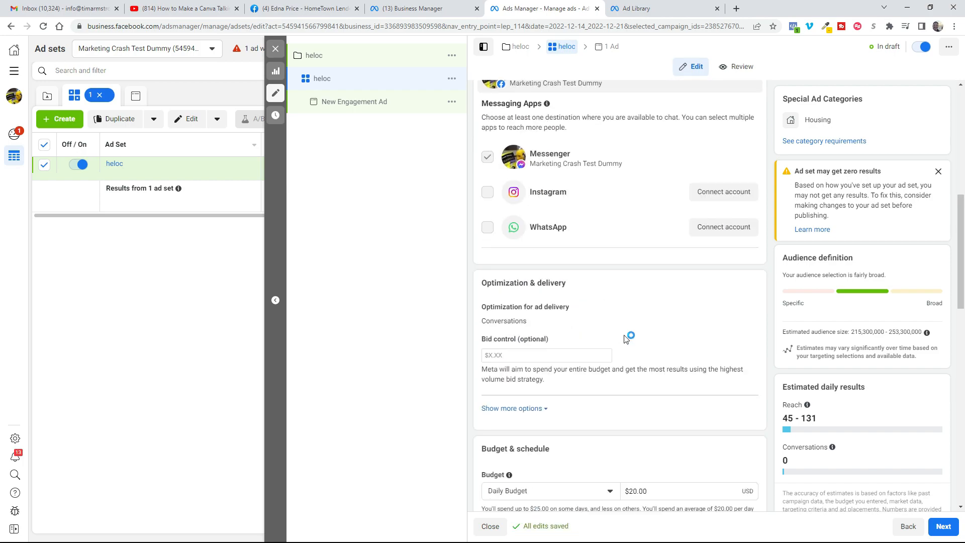
{"action": "left_click", "coordinate": [651, 357]}
{"action": "type", "text": "10."}
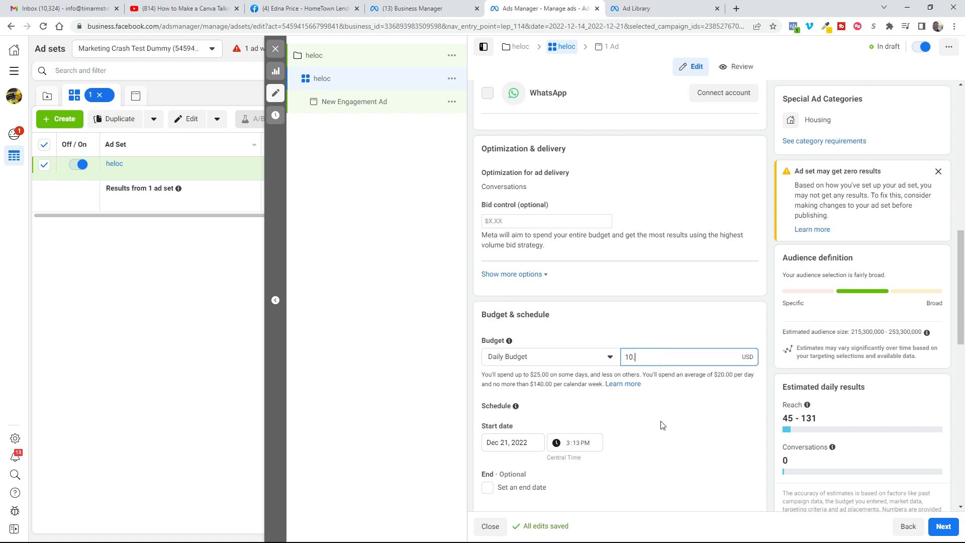
Step: Target people living in this location and set the audience location to Mobile, Alabama
{"action": "scroll", "coordinate": [661, 424], "scroll_direction": "down", "scroll_amount": 12}
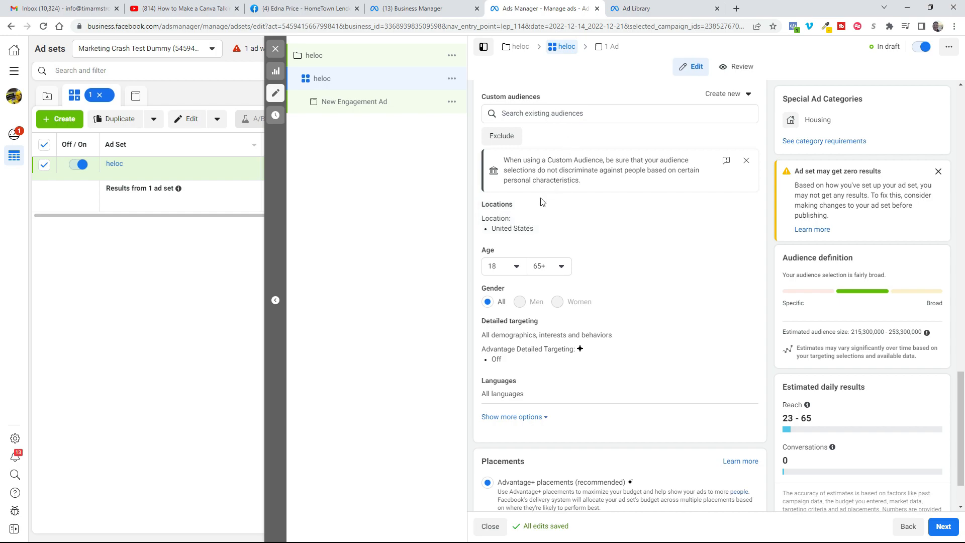
{"action": "left_click", "coordinate": [747, 207]}
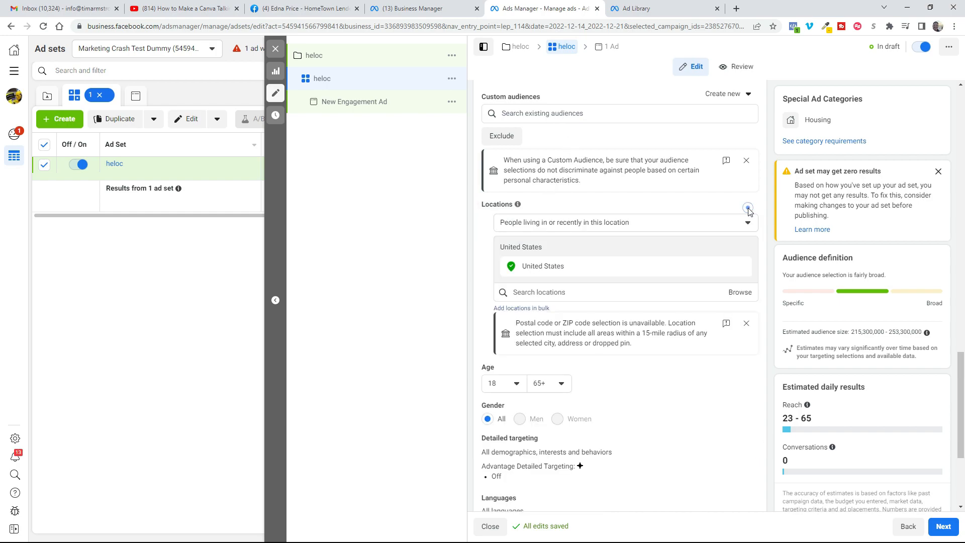
{"action": "left_click", "coordinate": [521, 226]}
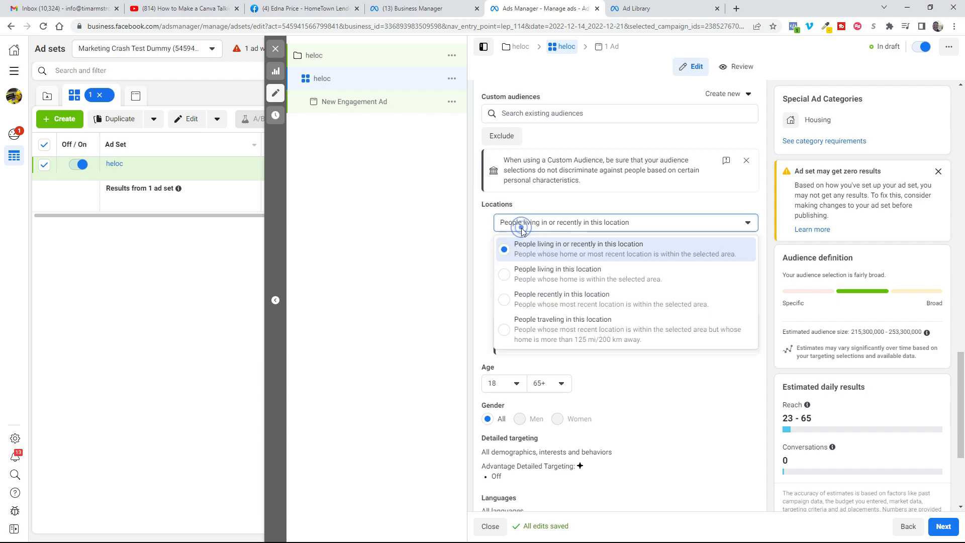
{"action": "left_click", "coordinate": [539, 280]}
{"action": "left_click", "coordinate": [552, 293]}
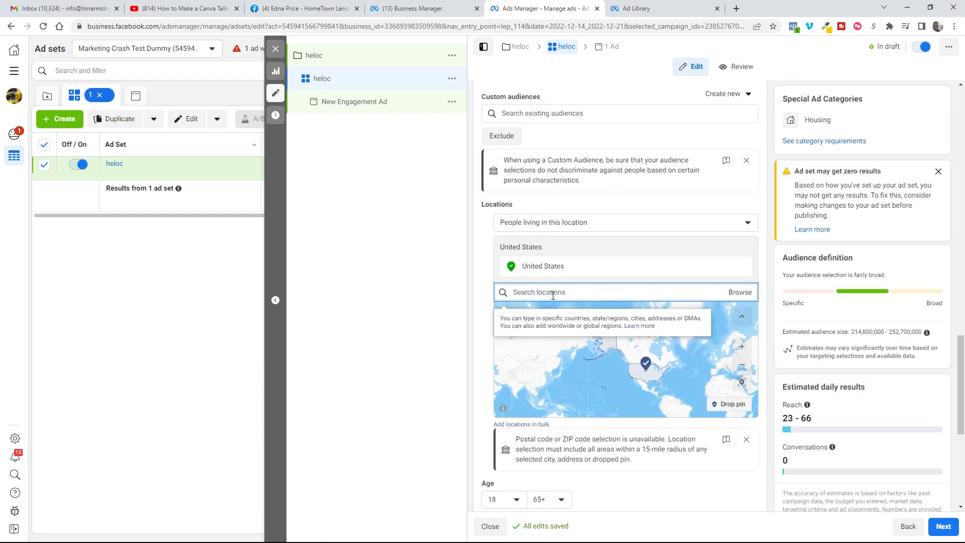
{"action": "type", "text": "mobile al"}
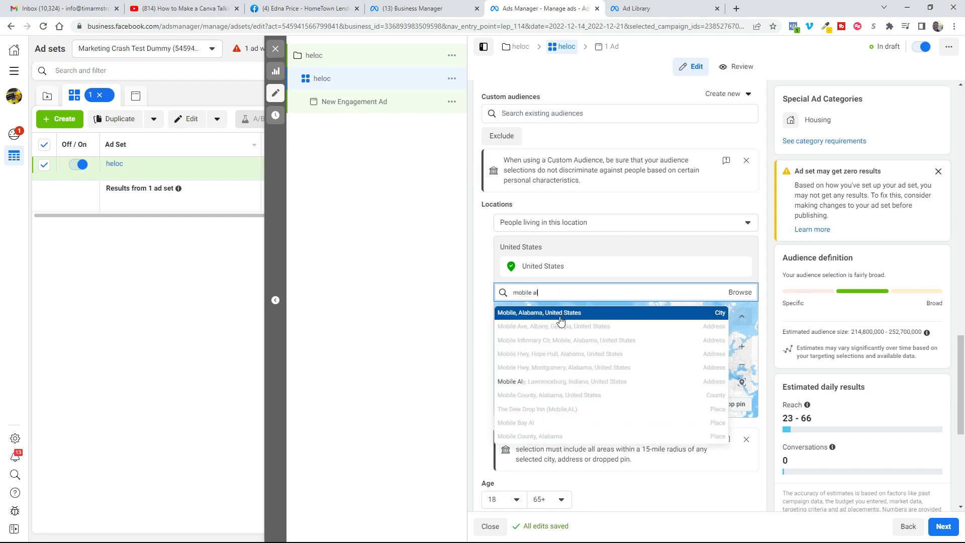
{"action": "left_click", "coordinate": [561, 320]}
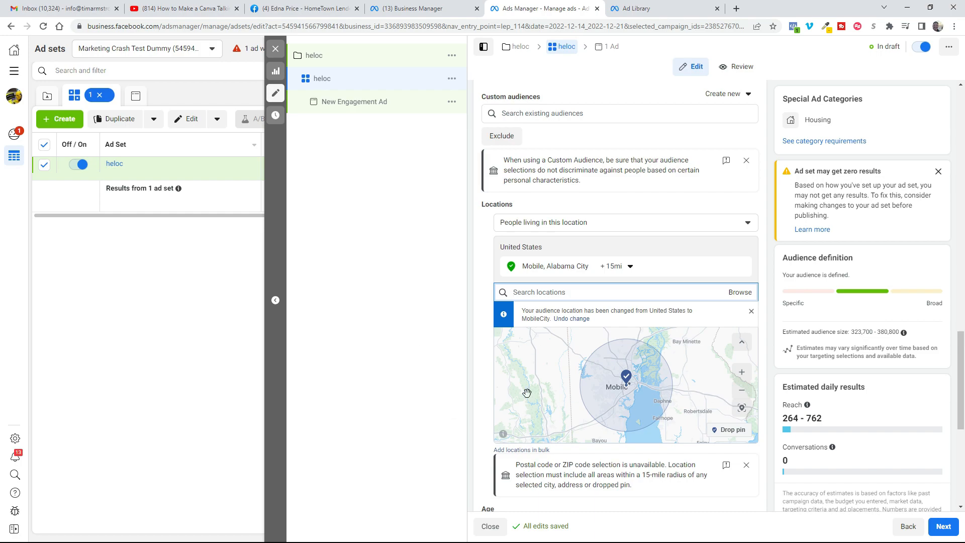
Step: Drop two more location pins east of Mobile Bay, at about (30.67, -87.81) and (30.34, -87.69)
{"action": "scroll", "coordinate": [526, 392], "scroll_direction": "down", "scroll_amount": 2}
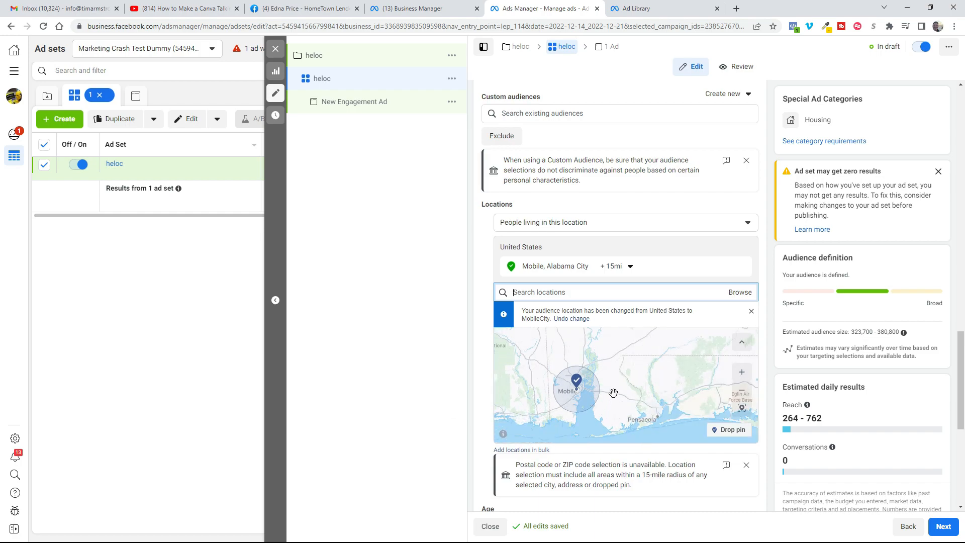
{"action": "left_click", "coordinate": [728, 430]}
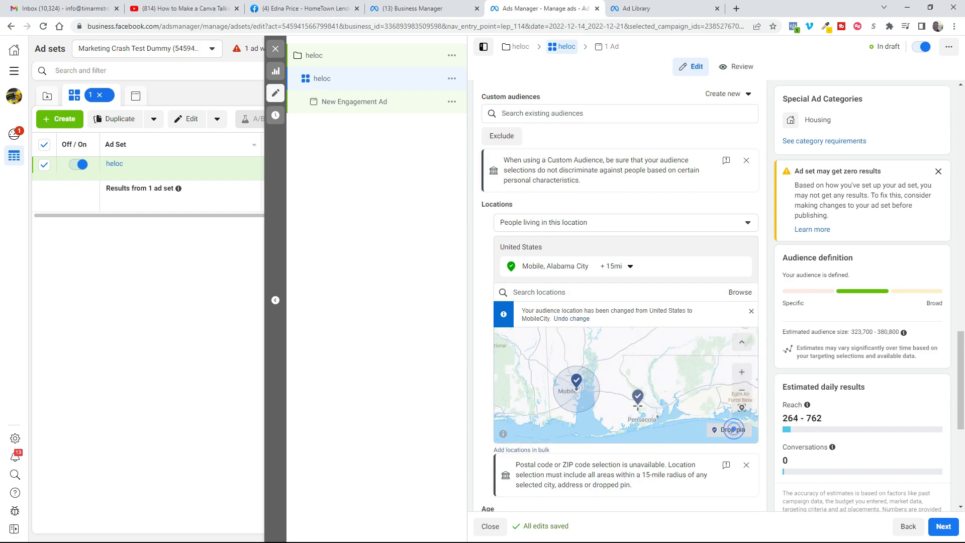
{"action": "left_click", "coordinate": [604, 391]}
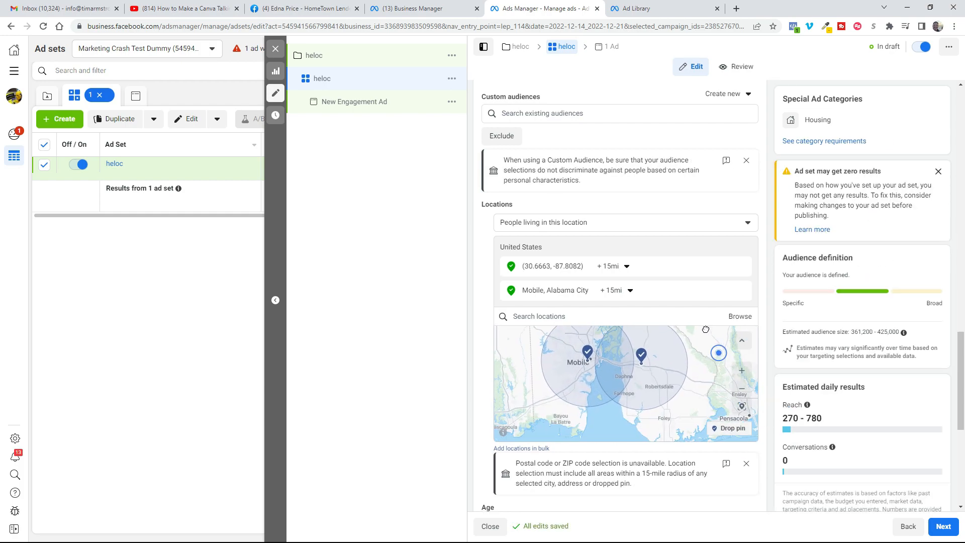
{"action": "left_click", "coordinate": [728, 430]}
{"action": "left_click", "coordinate": [659, 428]}
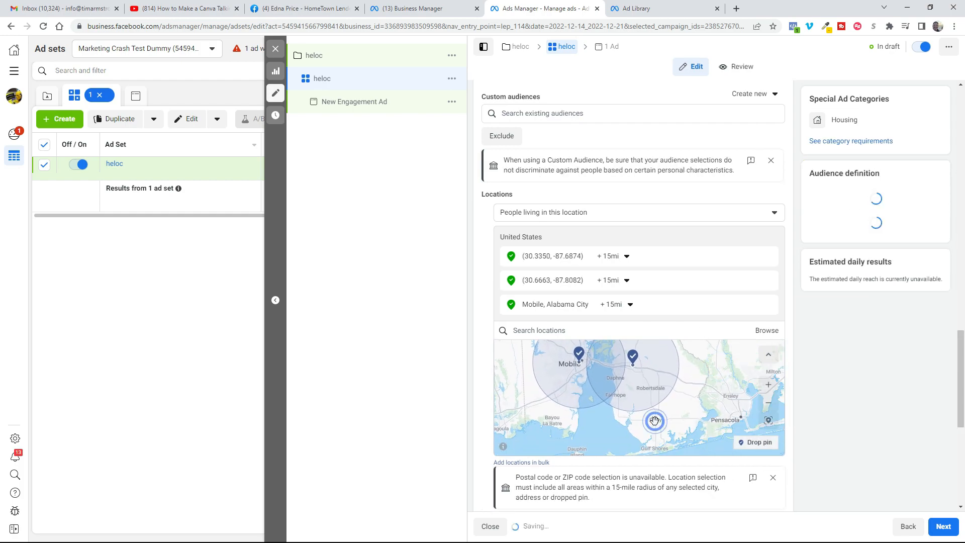
{"action": "scroll", "coordinate": [609, 429], "scroll_direction": "down", "scroll_amount": 2}
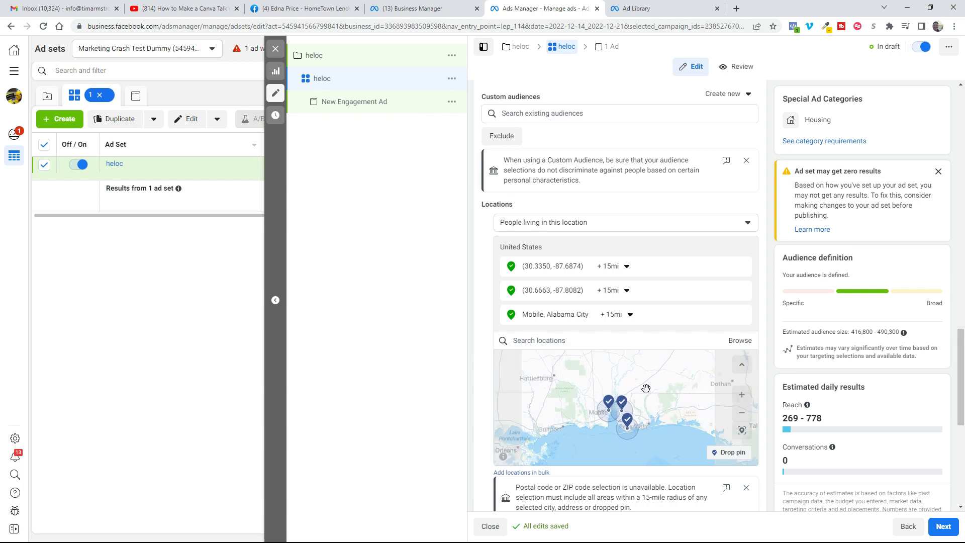
Step: Add the credit & lending interests Home equity line of credit, Home equity loan and Home equity to the detailed targeting
{"action": "scroll", "coordinate": [762, 369], "scroll_direction": "down", "scroll_amount": 5}
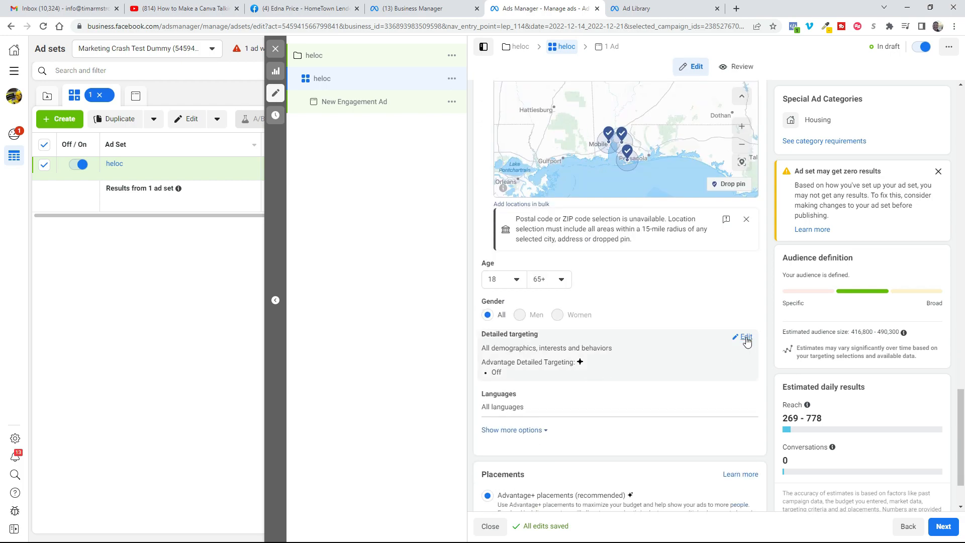
{"action": "left_click", "coordinate": [745, 338]}
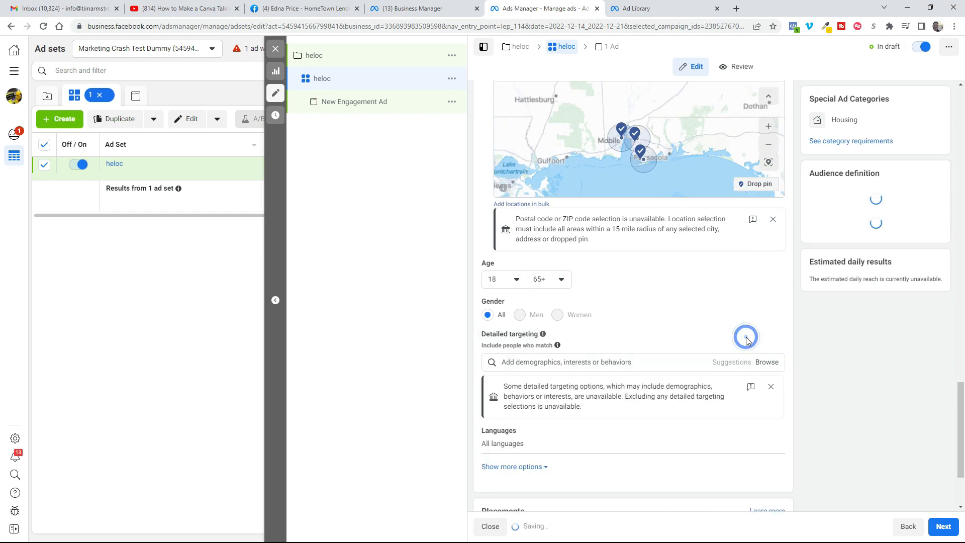
{"action": "left_click", "coordinate": [536, 362]}
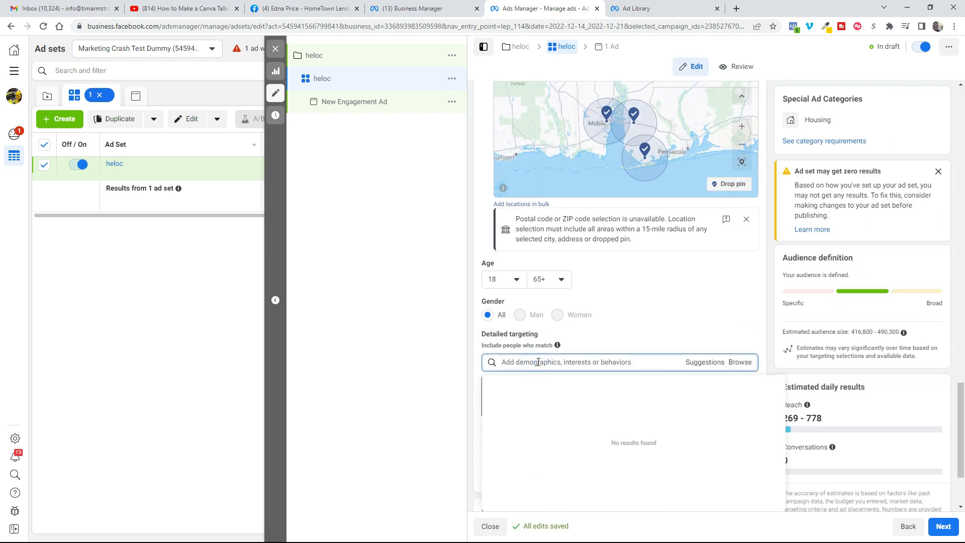
{"action": "type", "text": "he"}
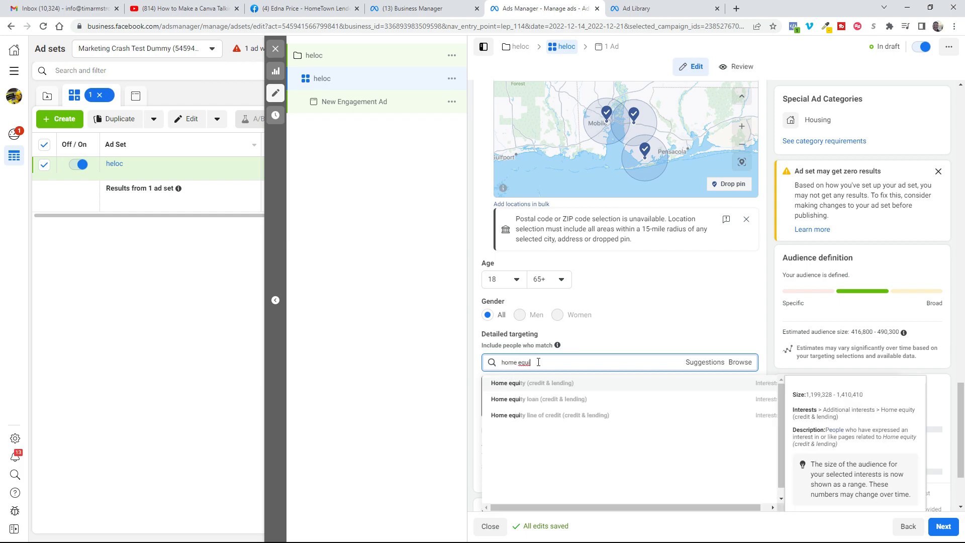
{"action": "left_click", "coordinate": [554, 417]}
{"action": "left_click", "coordinate": [703, 406]}
{"action": "left_click", "coordinate": [562, 429]}
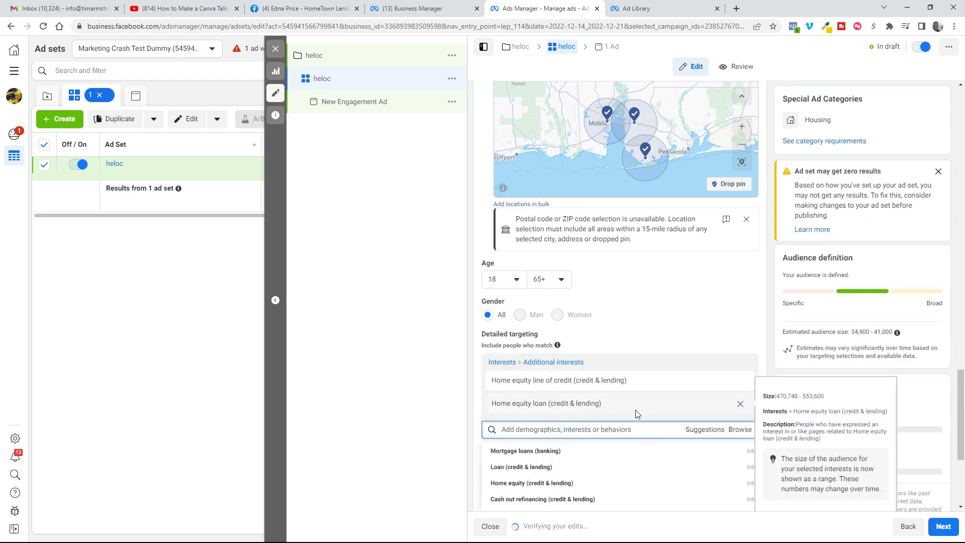
{"action": "left_click", "coordinate": [535, 483]}
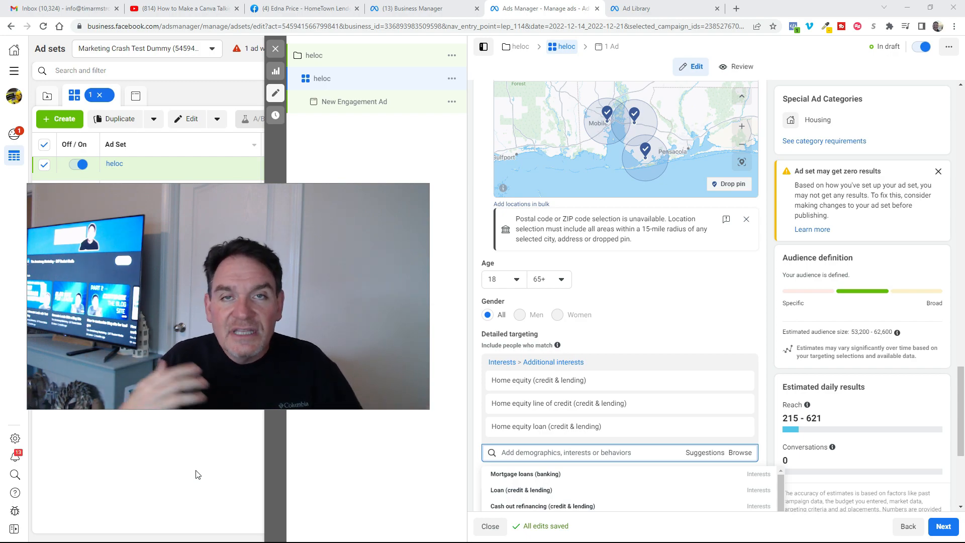
Step: Continue to the ad with Advantage+ placements kept and name the ad heloc
{"action": "scroll", "coordinate": [652, 340], "scroll_direction": "down", "scroll_amount": 5}
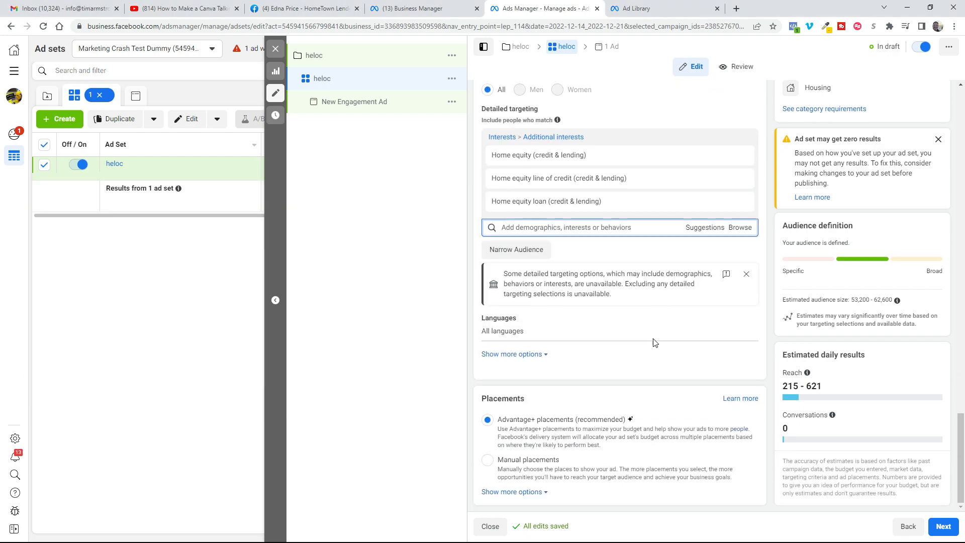
{"action": "left_click", "coordinate": [943, 526]}
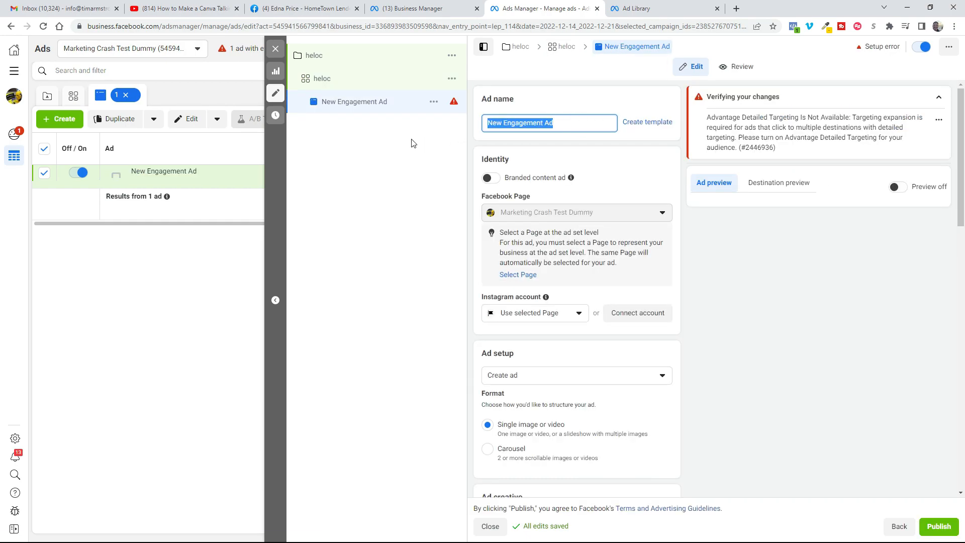
{"action": "type", "text": "heloc"}
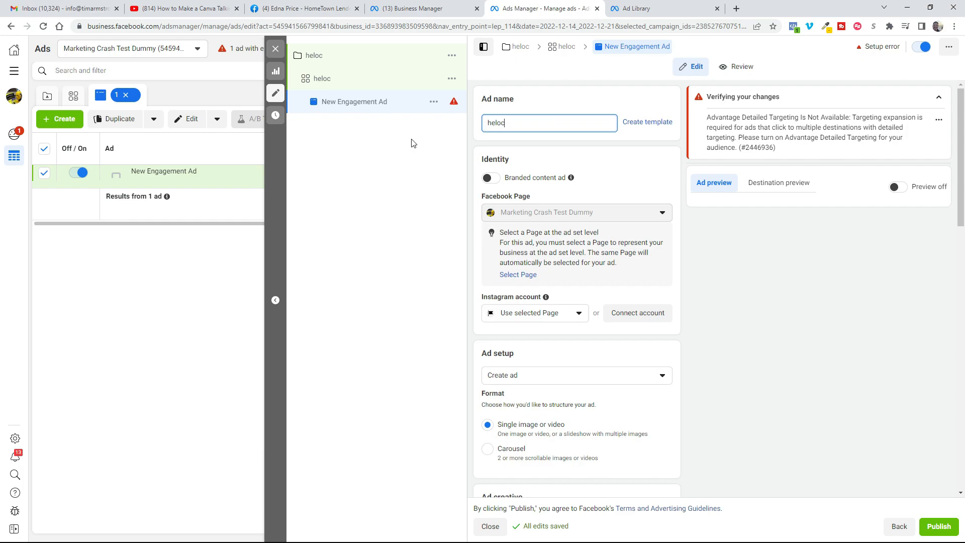
Step: Upload Heloc.png as the ad's image and accept the original crops for all placements
{"action": "scroll", "coordinate": [553, 302], "scroll_direction": "down", "scroll_amount": 5}
{"action": "left_click", "coordinate": [520, 304]}
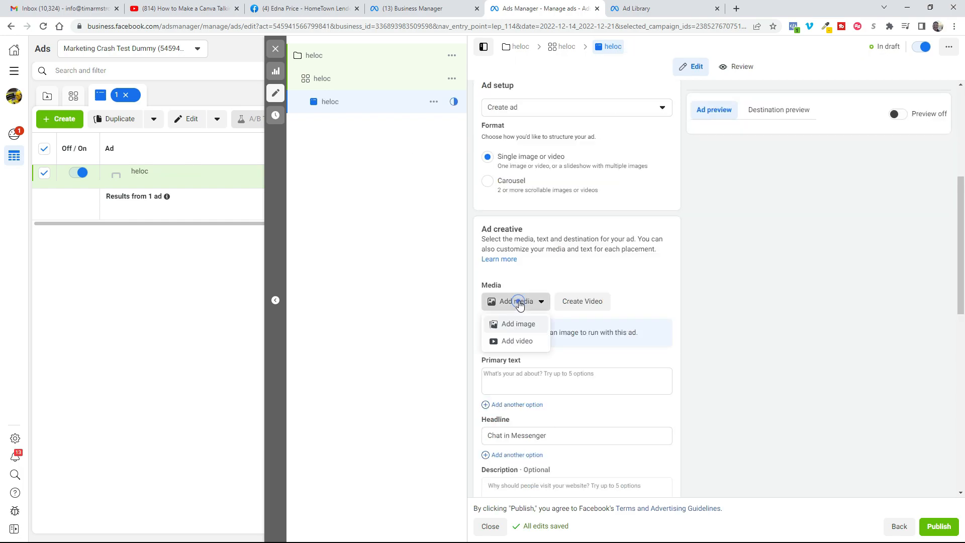
{"action": "left_click", "coordinate": [512, 325]}
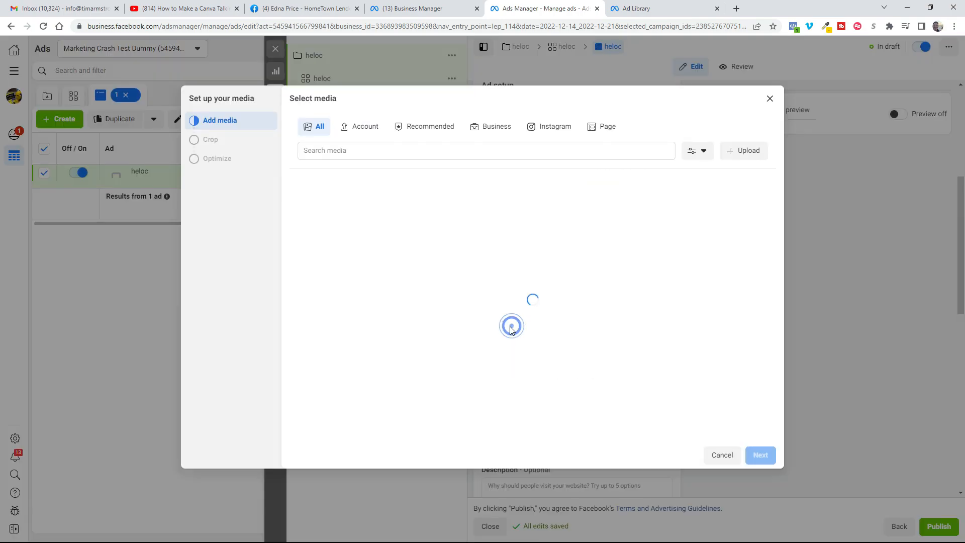
{"action": "left_click", "coordinate": [744, 153]}
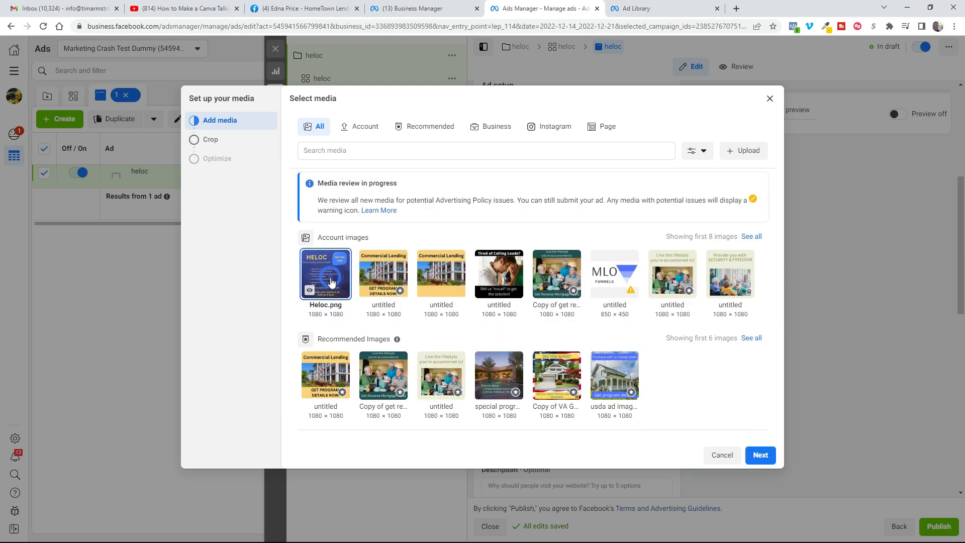
{"action": "left_click", "coordinate": [760, 455]}
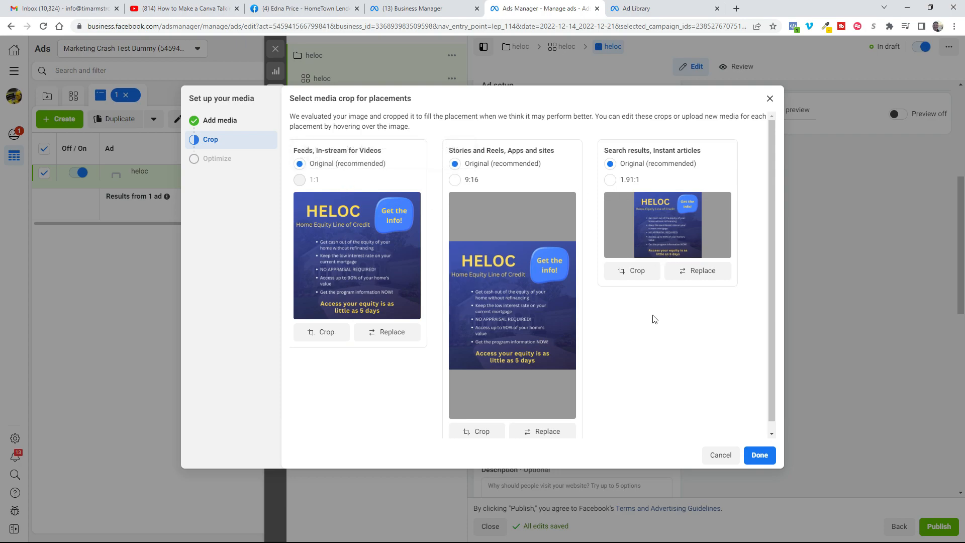
{"action": "left_click", "coordinate": [765, 458]}
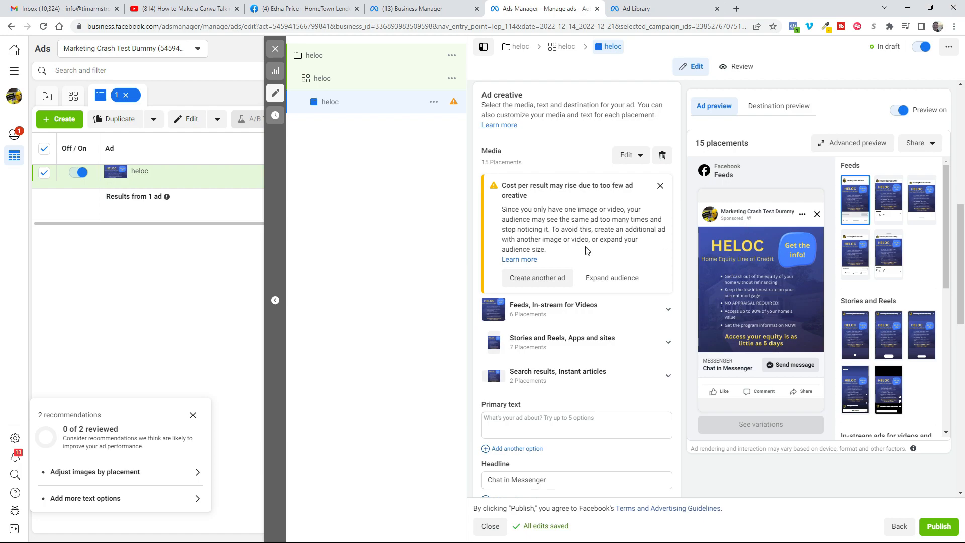
Step: Start the primary text with "You can get access to your home equity in as little as 5 days!" and "Keep your current low interest rate"
{"action": "scroll", "coordinate": [587, 251], "scroll_direction": "down", "scroll_amount": 3}
{"action": "left_click", "coordinate": [504, 287]}
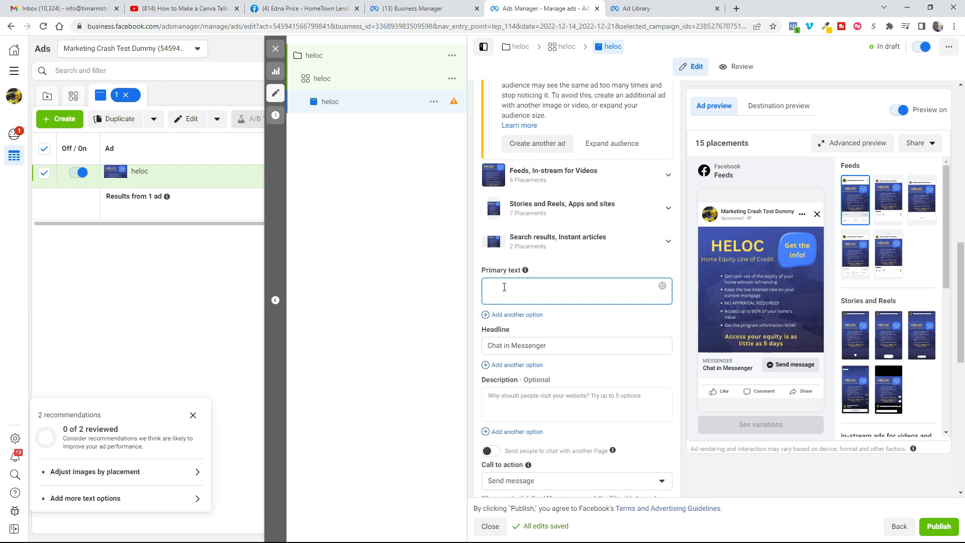
{"action": "type", "text": "You can get access"}
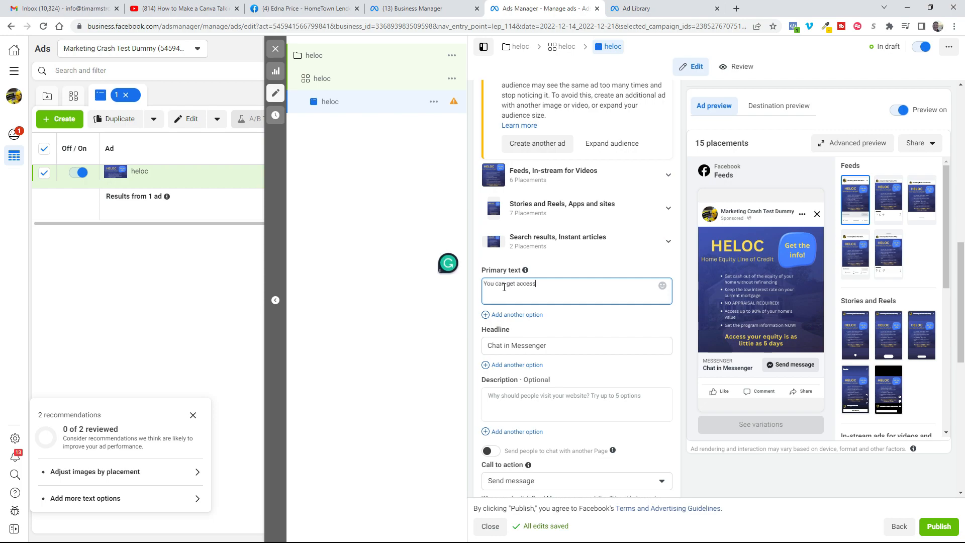
{"action": "type", "text": " to your home equity in as little as 5 days!"}
{"action": "key", "text": "Return"}
{"action": "type", "text": "Keep your current low inter"}
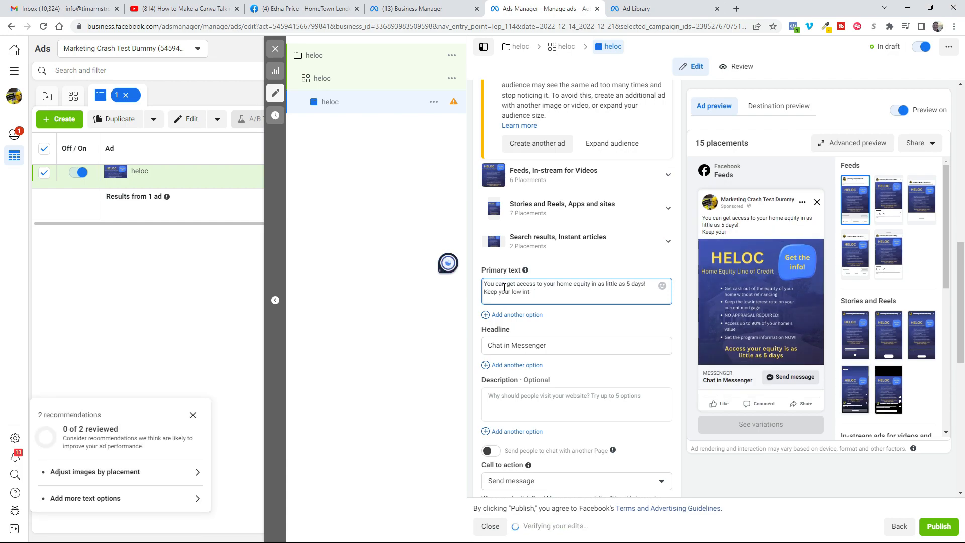
{"action": "type", "text": "est rate"}
Step: Add the primary-text paragraph "If you snagged a super low interest rate but want access to your home's equity you need to check out our program info NOW!"
{"action": "key", "text": "Return"}
{"action": "key", "text": "Return"}
{"action": "type", "text": "If you snagged a super low interest rate "}
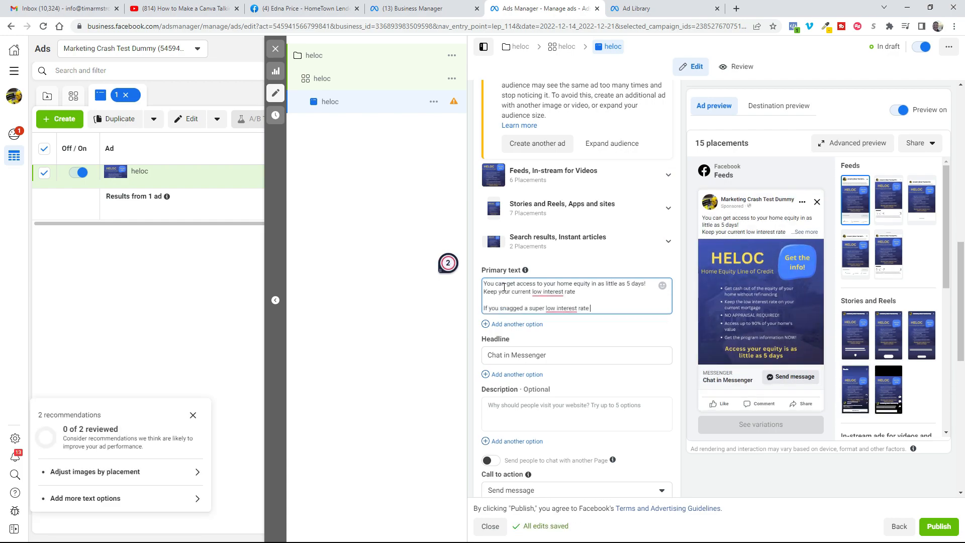
{"action": "type", "text": "but want access to your home's quesity you need to check out our program info NOW!"}
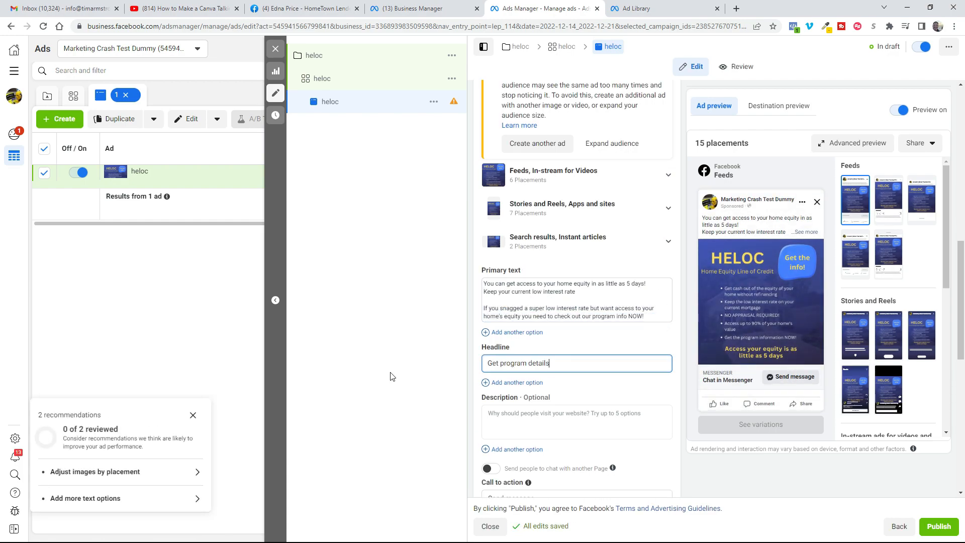
Step: Set the ad's headline to "Get program details NOW!" and choose Automated chat for the message template
{"action": "key", "text": "Tab"}
{"action": "type", "text": "Get program details NOW!"}
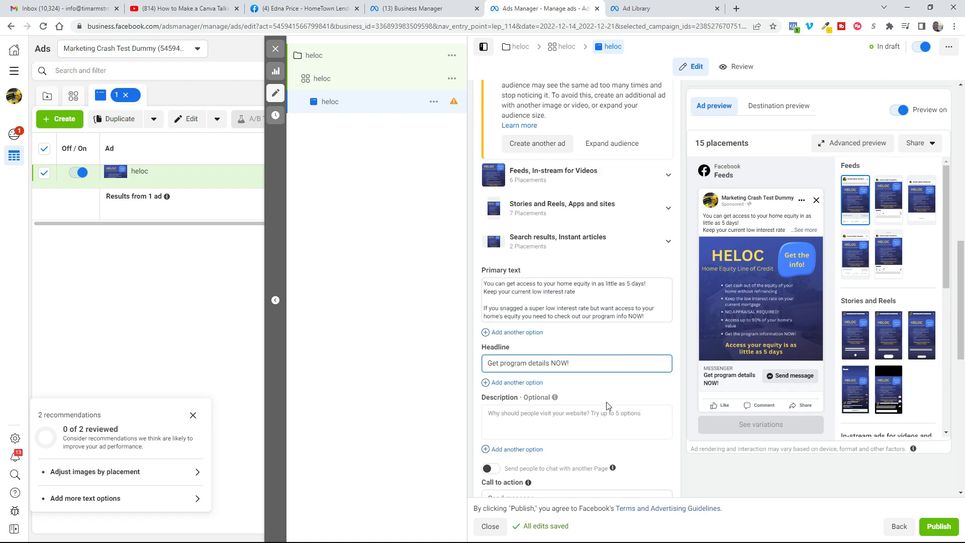
{"action": "scroll", "coordinate": [603, 397], "scroll_direction": "down", "scroll_amount": 8}
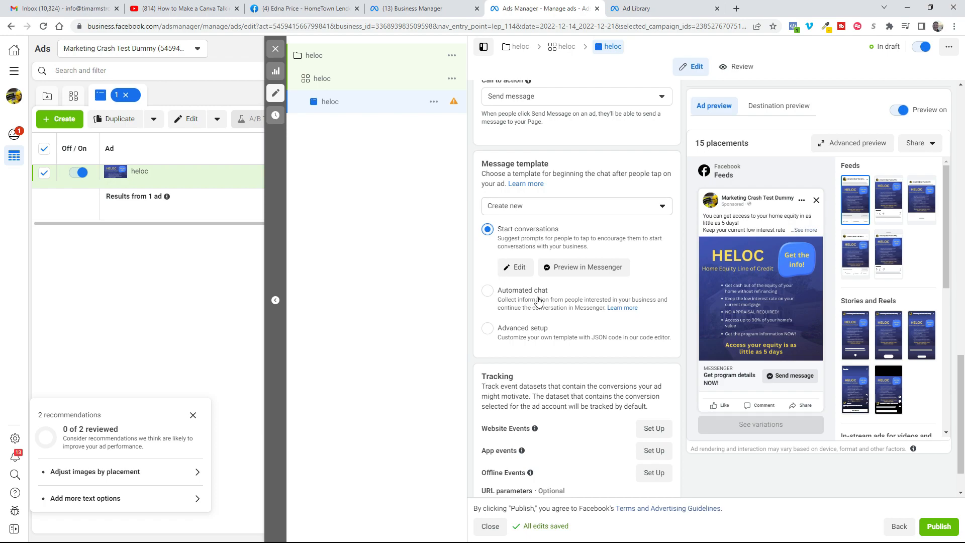
{"action": "left_click", "coordinate": [487, 293]}
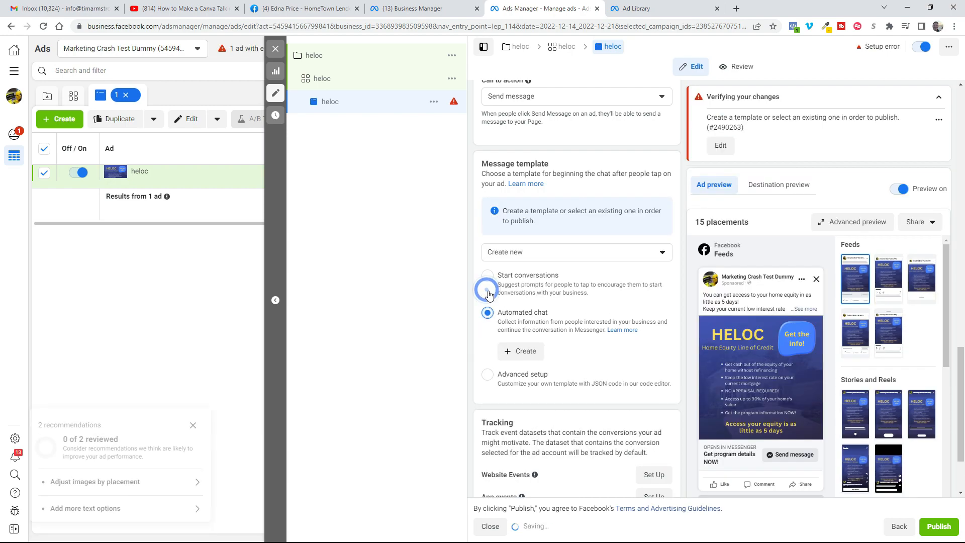
Step: Create the chat template, ending its welcome message with "so we can get you the most accurate information!" and a smiley emoji
{"action": "left_click", "coordinate": [515, 354]}
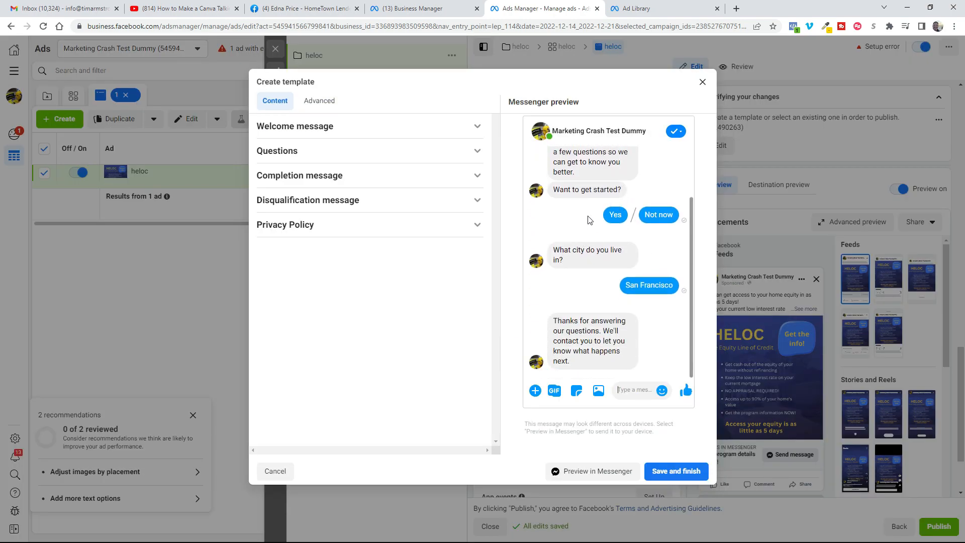
{"action": "left_click", "coordinate": [476, 129]}
{"action": "left_click_drag", "start_coordinate": [318, 172], "coordinate": [442, 162]}
{"action": "type", "text": "you the most accu"}
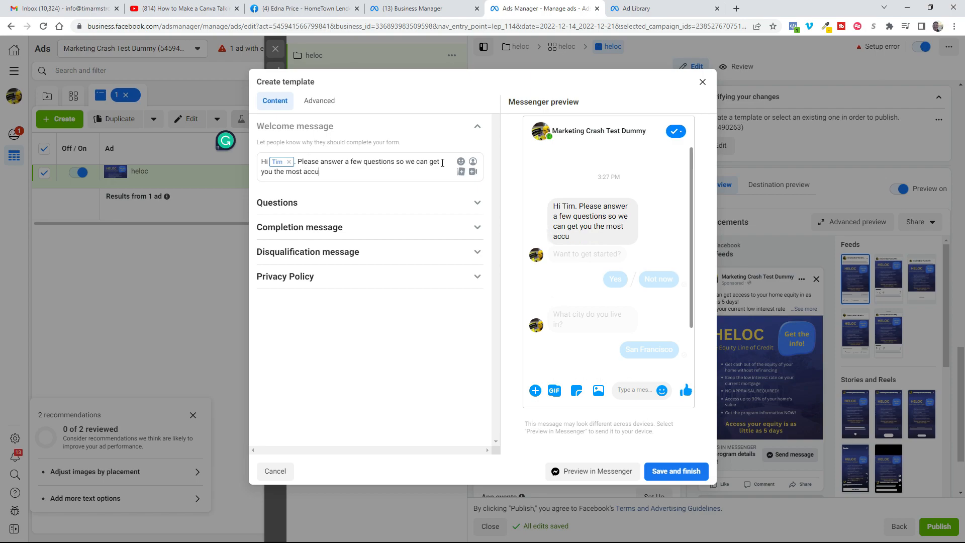
{"action": "type", "text": "rate information!"}
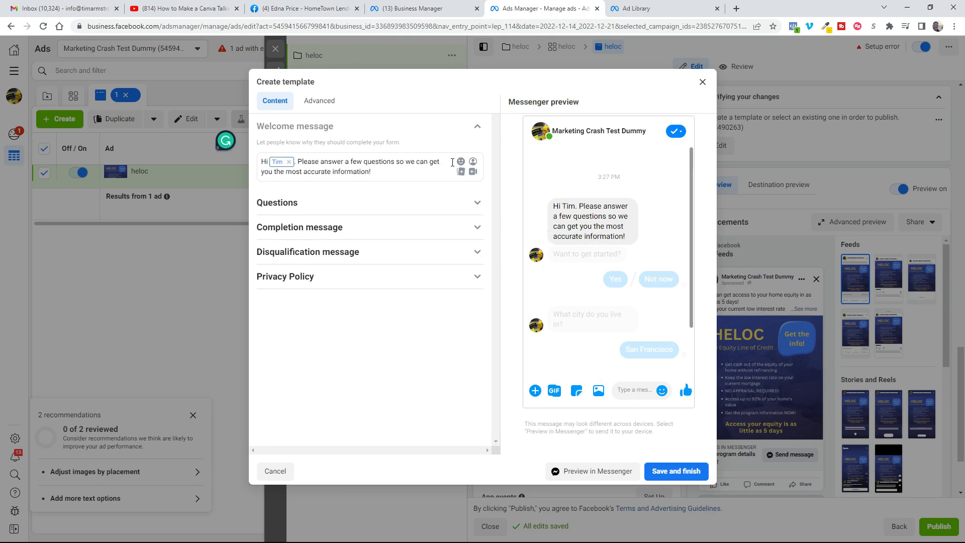
{"action": "left_click", "coordinate": [460, 161]}
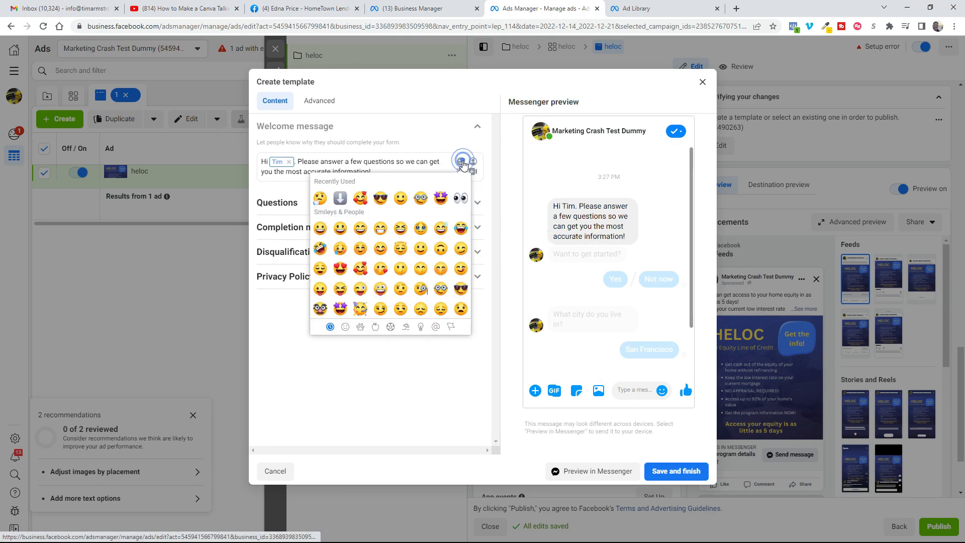
{"action": "left_click", "coordinate": [402, 199]}
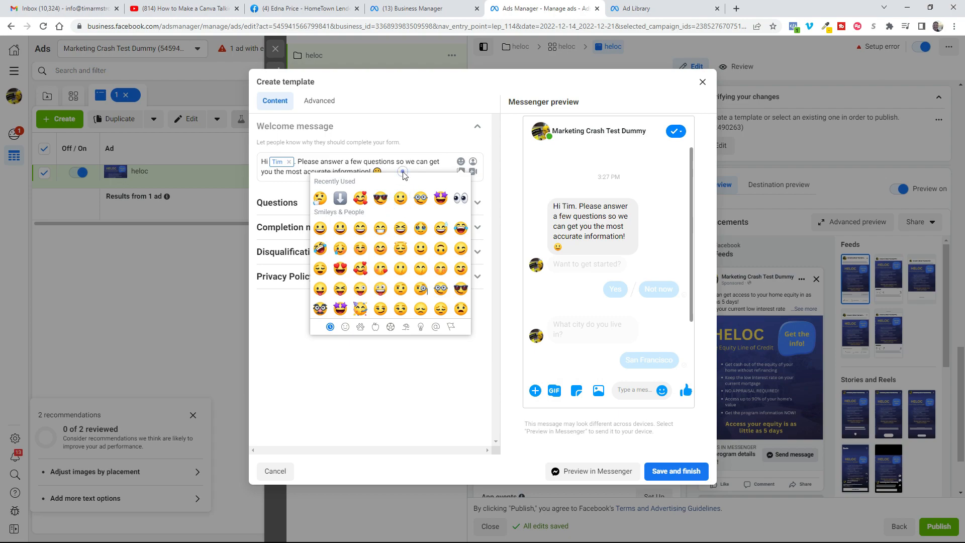
{"action": "left_click", "coordinate": [442, 162]}
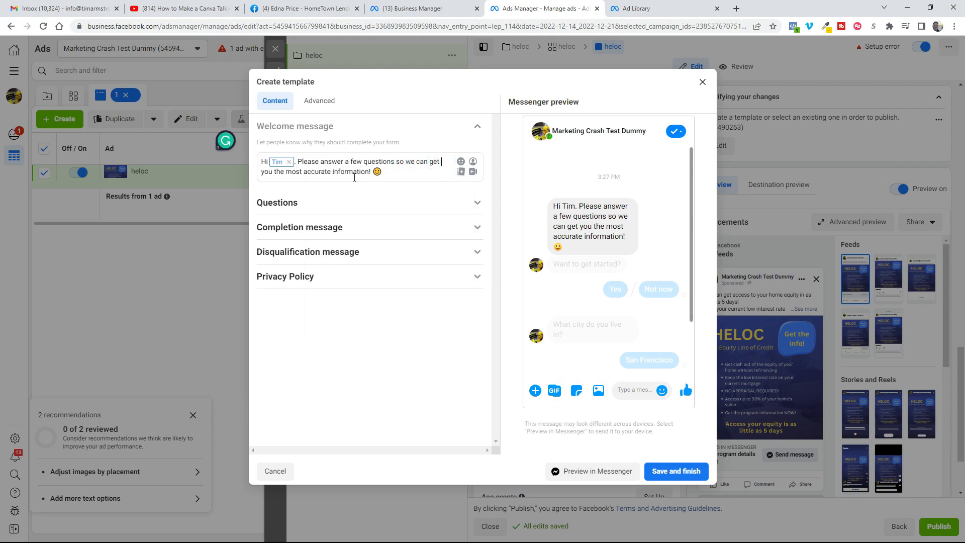
Step: Change the template's first custom question to "How long have you owned your home?"
{"action": "left_click", "coordinate": [477, 206]}
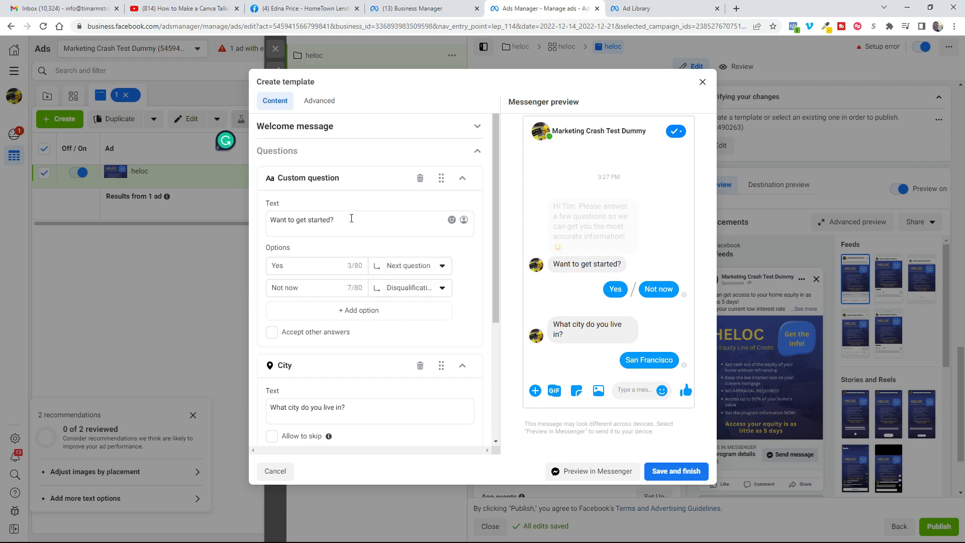
{"action": "left_click_drag", "start_coordinate": [350, 218], "coordinate": [215, 236]}
{"action": "type", "text": "How long ha"}
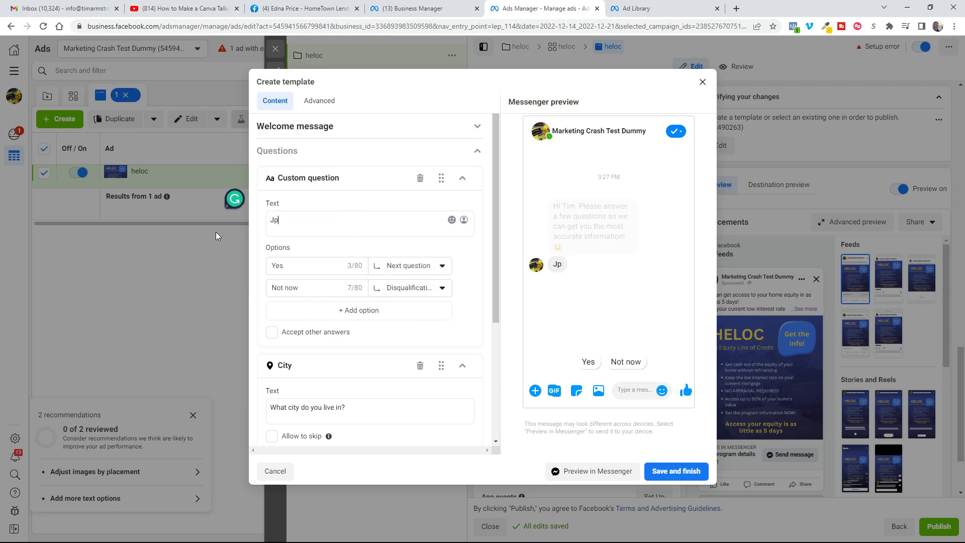
{"action": "type", "text": "ve you owned your home?"}
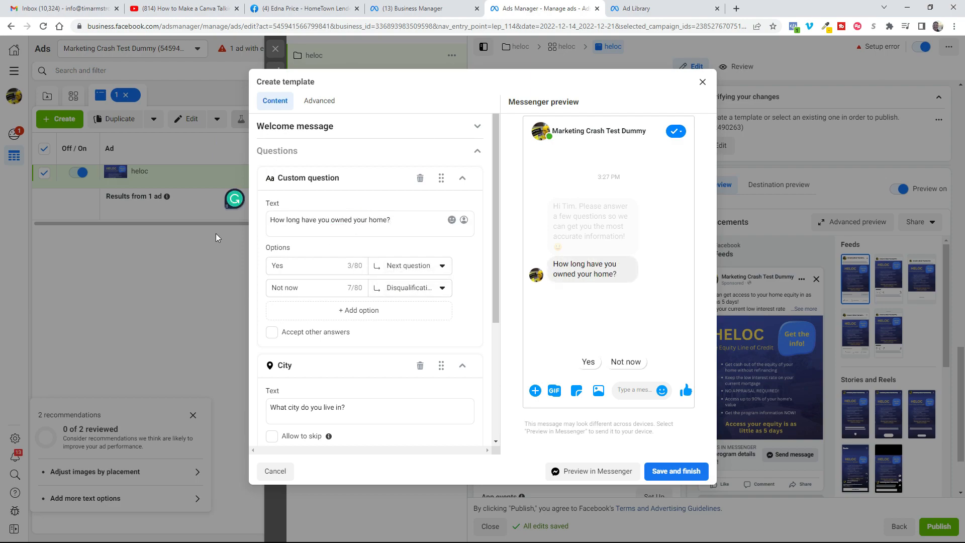
Step: Give the home-ownership question the answers 1-5 years, 5-10 years and 10 or more years, all leading to the next question
{"action": "left_click", "coordinate": [300, 265]}
{"action": "double_click", "coordinate": [300, 266]}
{"action": "type", "text": "1-5"}
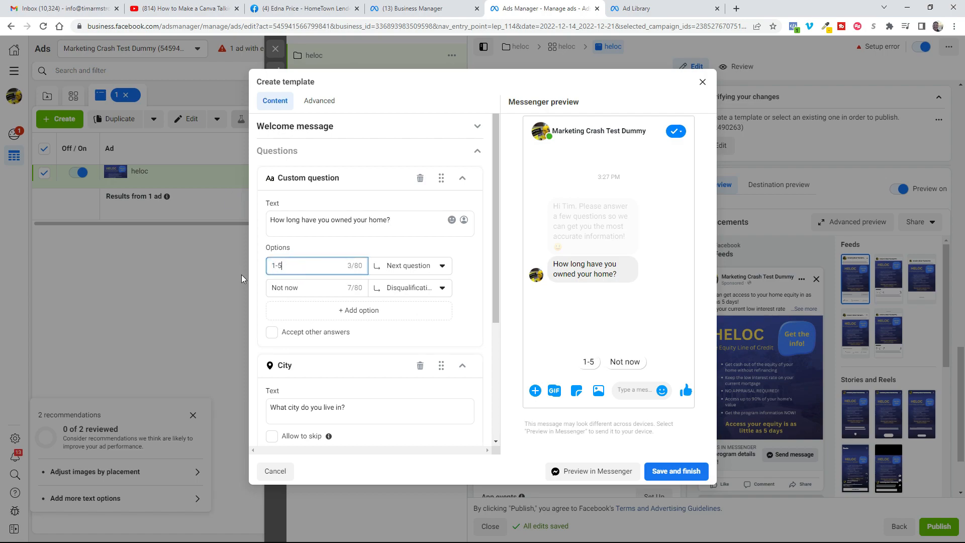
{"action": "type", "text": " years"}
{"action": "left_click_drag", "start_coordinate": [307, 288], "coordinate": [210, 293]}
{"action": "type", "text": "5-10 years"}
{"action": "left_click", "coordinate": [369, 313]}
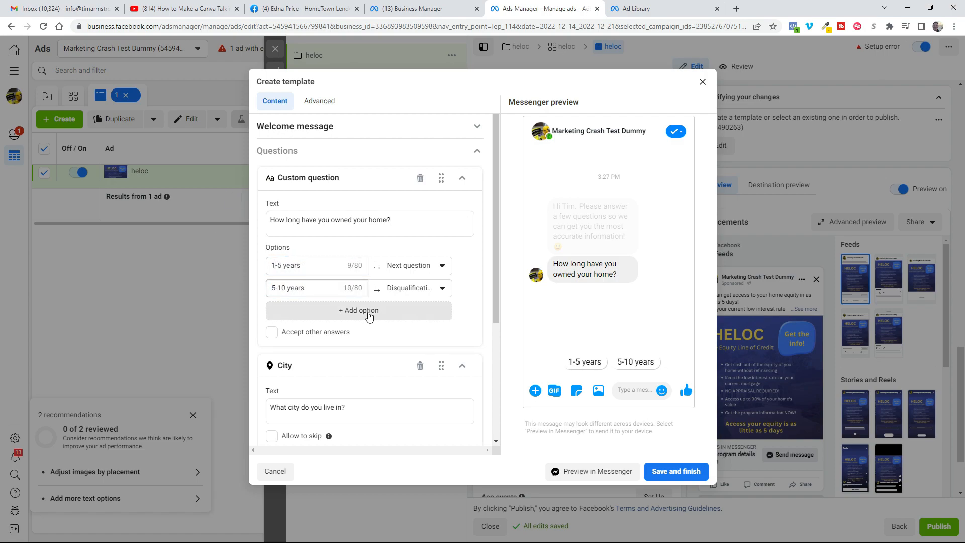
{"action": "type", "text": "10"}
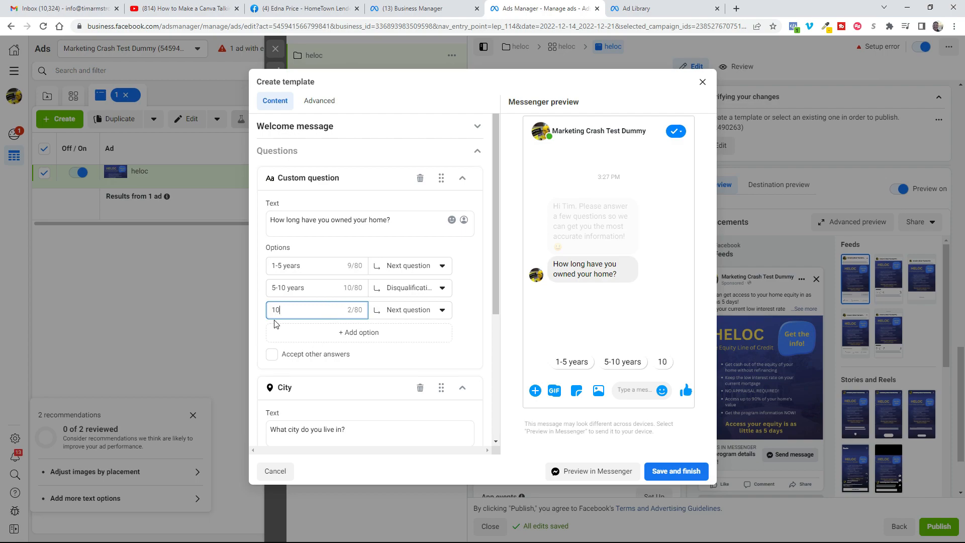
{"action": "type", "text": " or more years"}
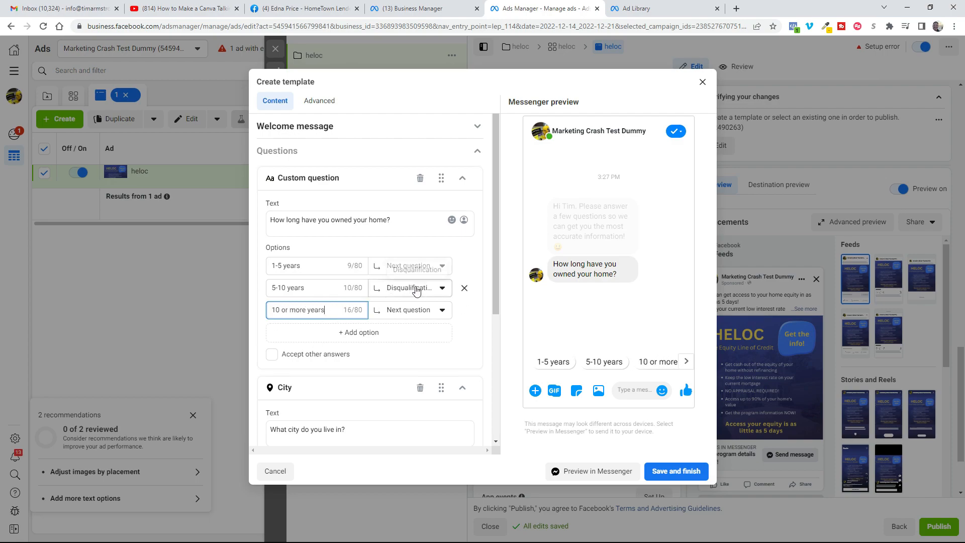
{"action": "left_click", "coordinate": [445, 292]}
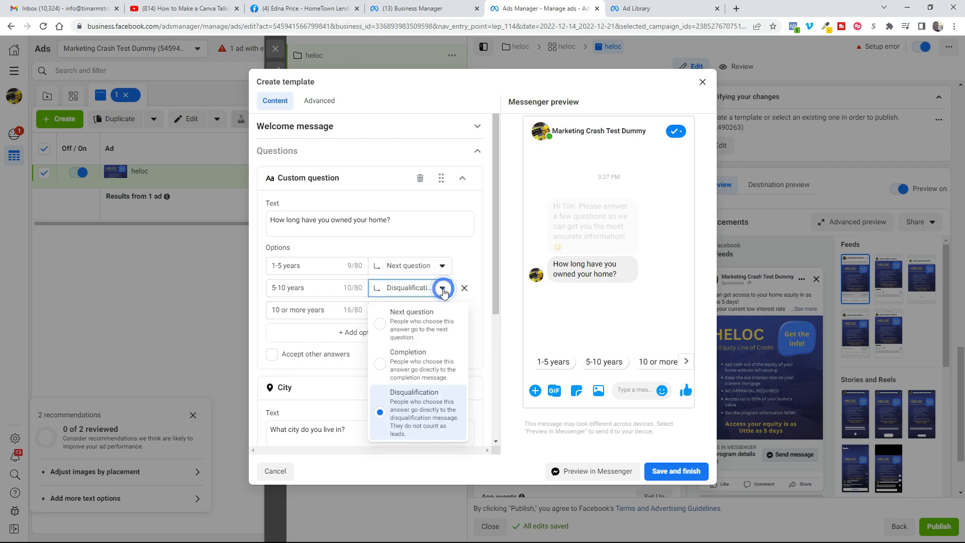
{"action": "left_click", "coordinate": [411, 323]}
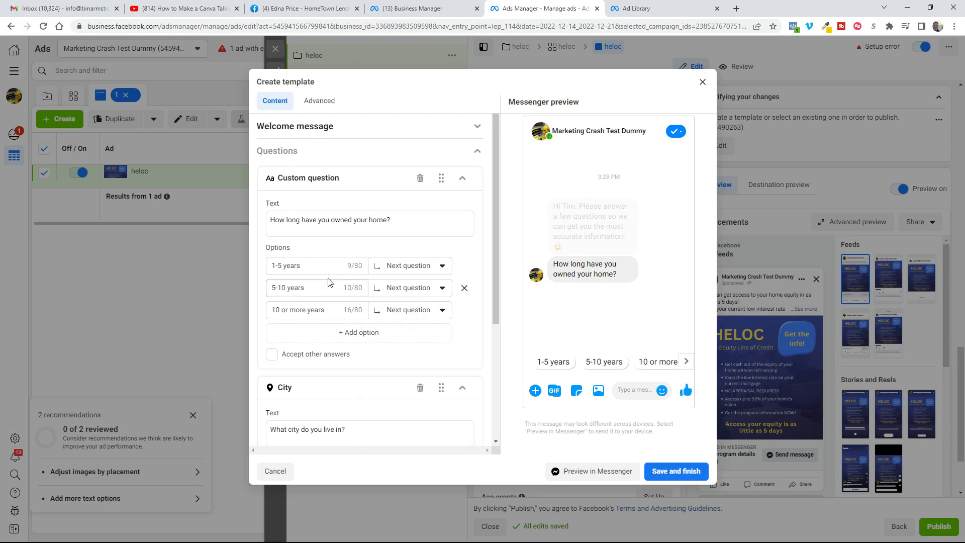
Step: Replace the City question with a custom question asking "What is the reason you'd like to access your home equity?"
{"action": "scroll", "coordinate": [472, 332], "scroll_direction": "down", "scroll_amount": 3}
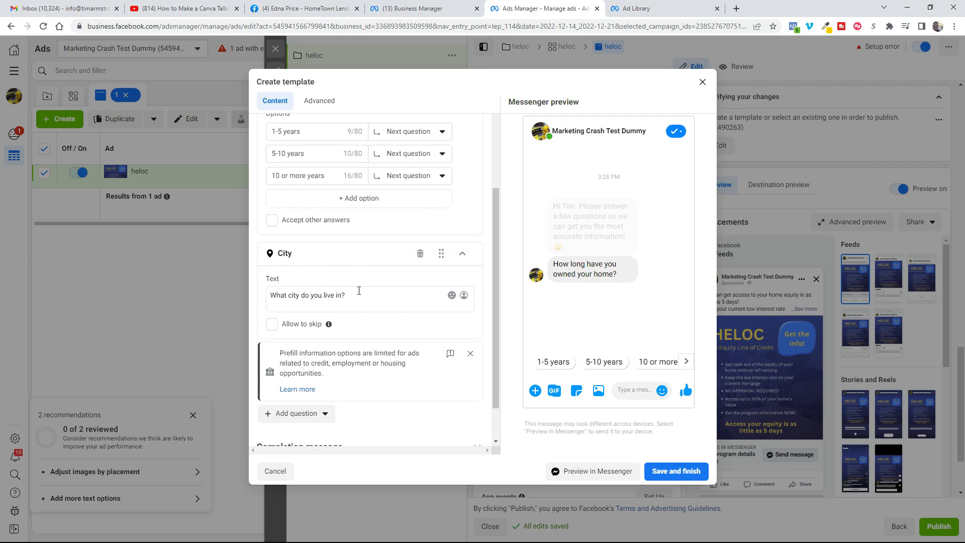
{"action": "left_click", "coordinate": [419, 255]}
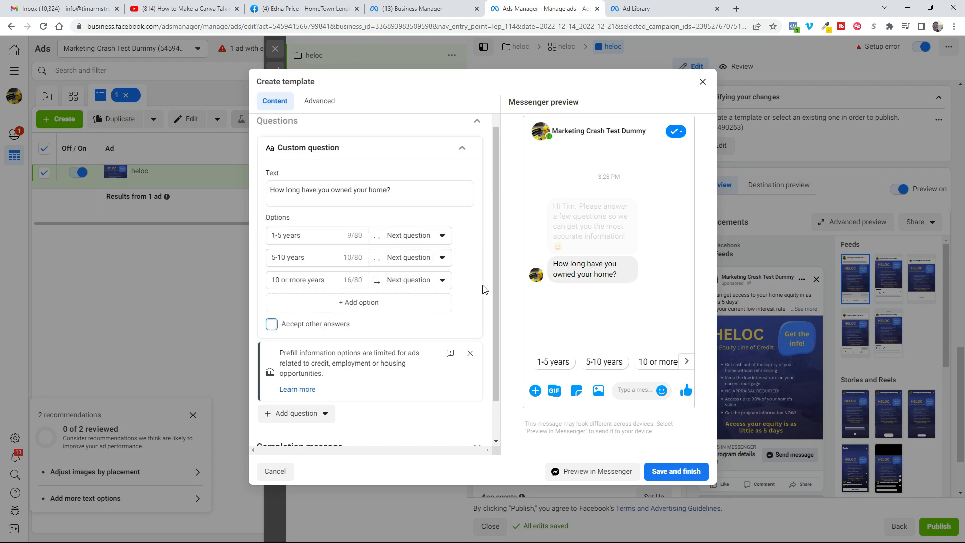
{"action": "scroll", "coordinate": [436, 294], "scroll_direction": "down", "scroll_amount": 1}
{"action": "scroll", "coordinate": [436, 294], "scroll_direction": "down", "scroll_amount": 2}
{"action": "left_click", "coordinate": [284, 369]}
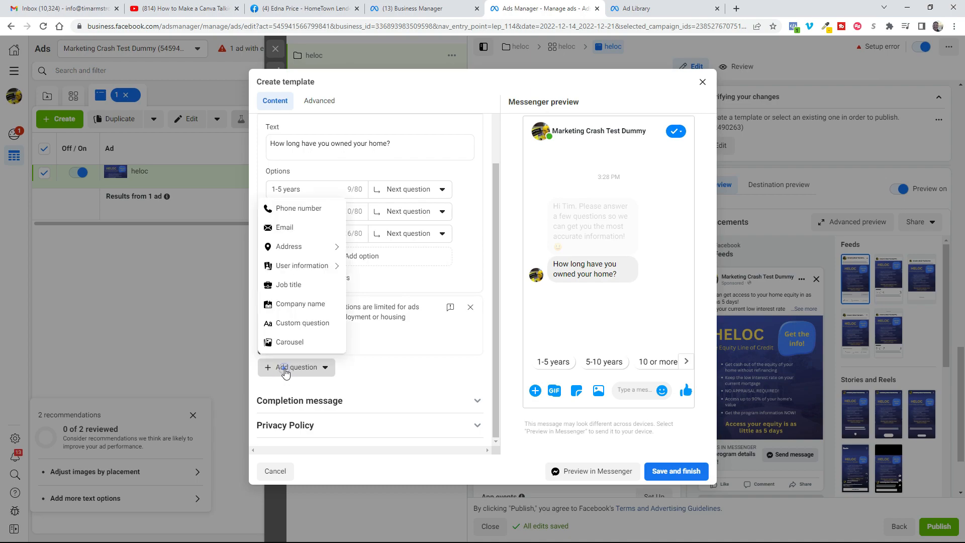
{"action": "left_click", "coordinate": [298, 324]}
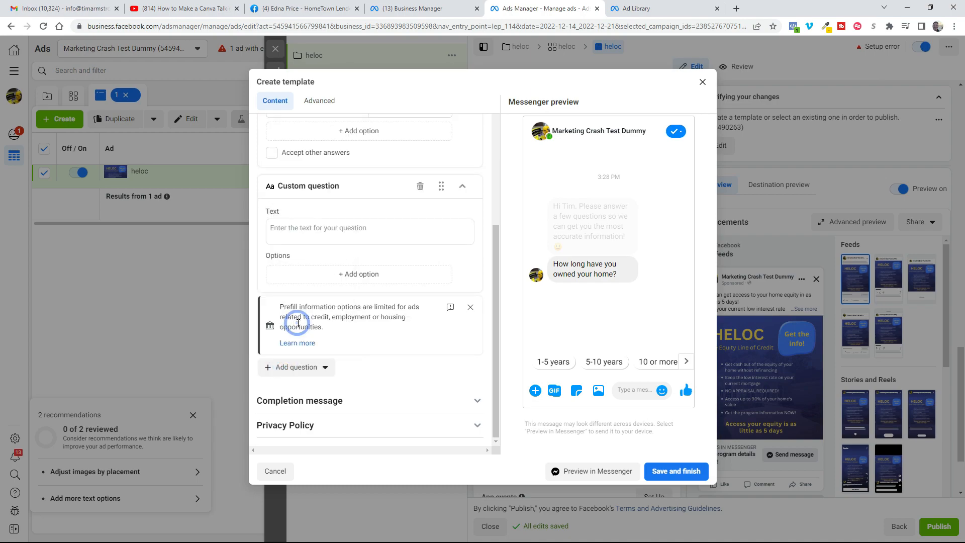
{"action": "left_click", "coordinate": [326, 275]}
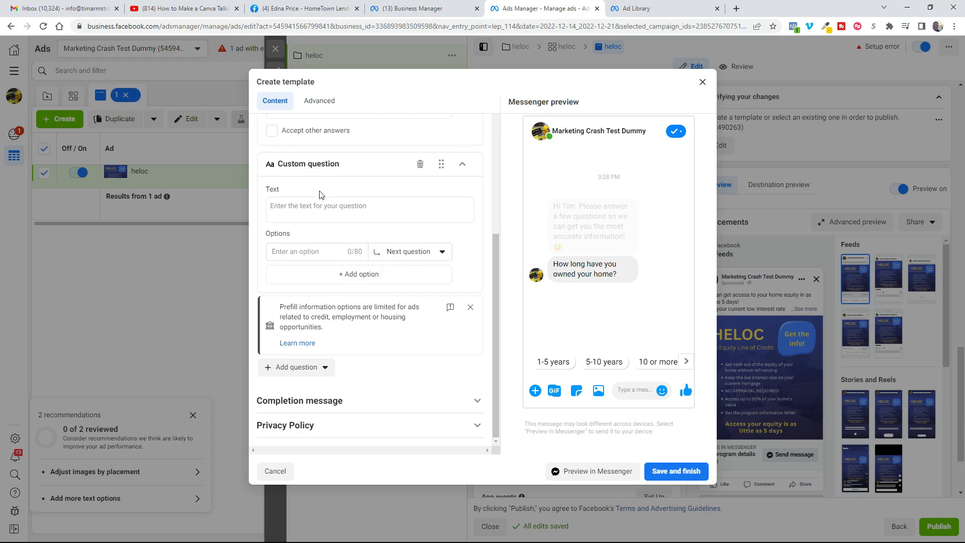
{"action": "left_click", "coordinate": [318, 206]}
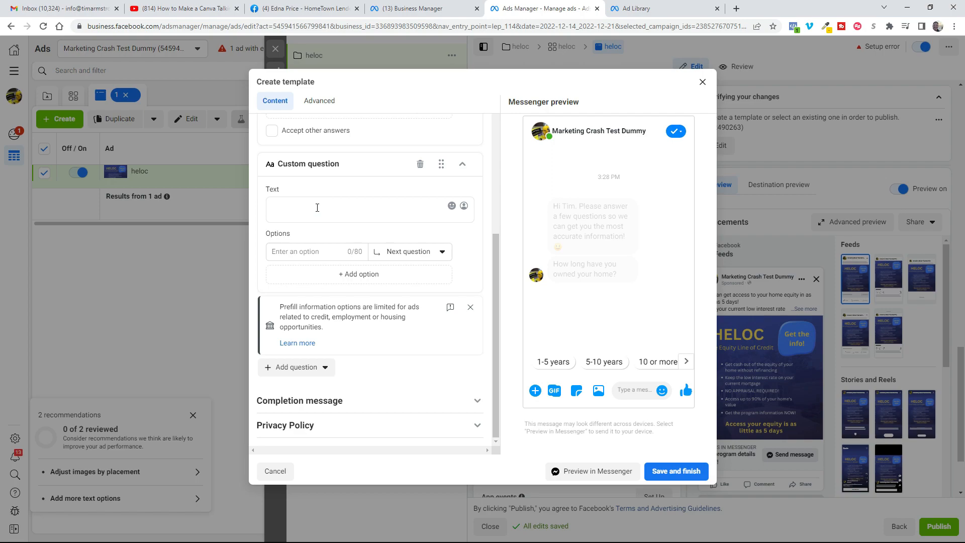
{"action": "type", "text": "What is the reason you'd like to access your home equity?"}
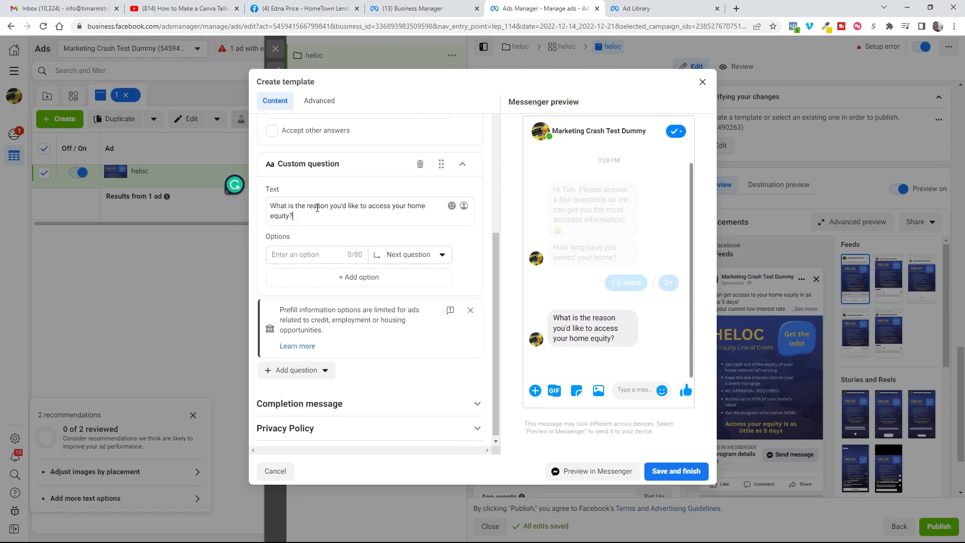
Step: Add the answers To have a ready reserve, Debt consolidation, Pay off bills, Home remodel and Other to the home equity reason question
{"action": "left_click", "coordinate": [303, 254]}
{"action": "type", "text": "To have a ready reserve"}
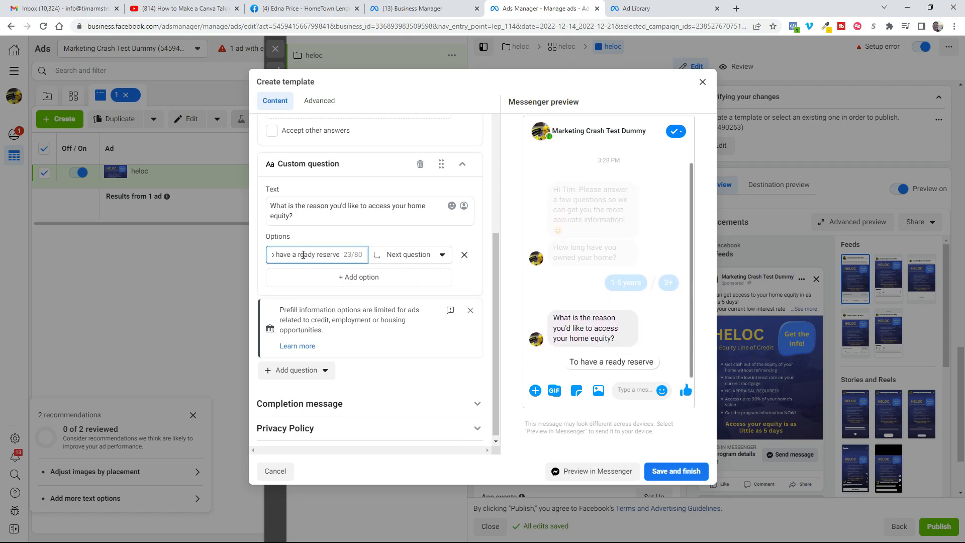
{"action": "left_click", "coordinate": [353, 277]}
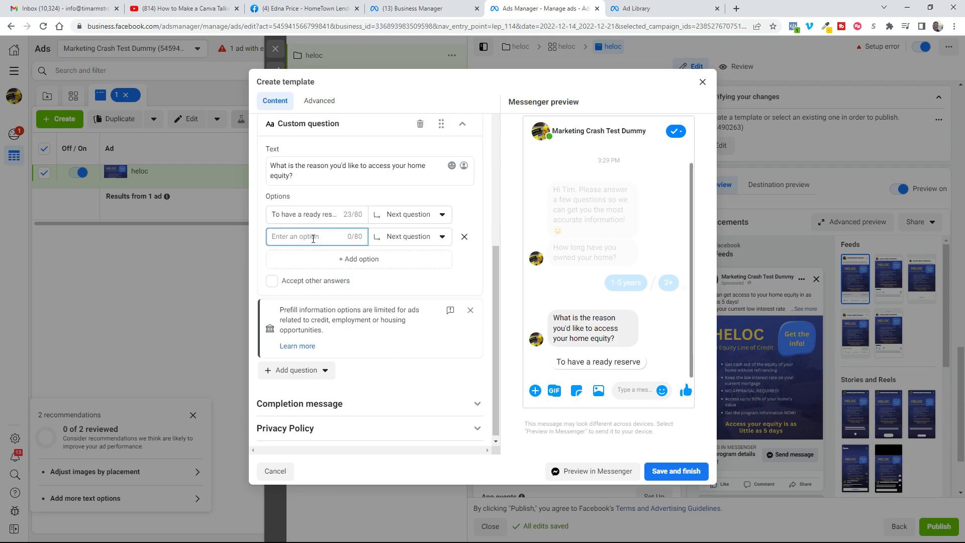
{"action": "type", "text": "Debt consolidation"}
{"action": "key", "text": "Return"}
{"action": "type", "text": "Pay off bills"}
{"action": "left_click", "coordinate": [358, 258]}
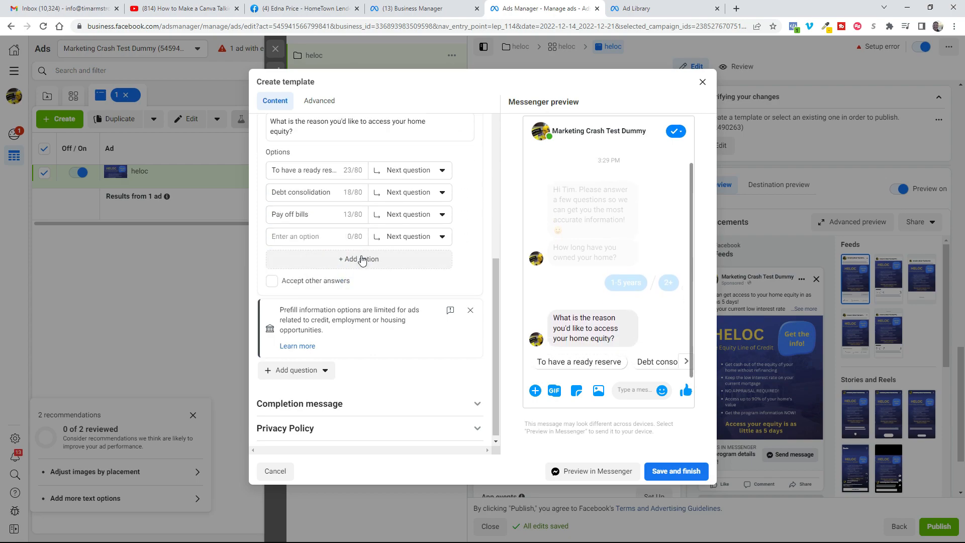
{"action": "type", "text": "Home remodel"}
{"action": "key", "text": "Return"}
{"action": "type", "text": "Other"}
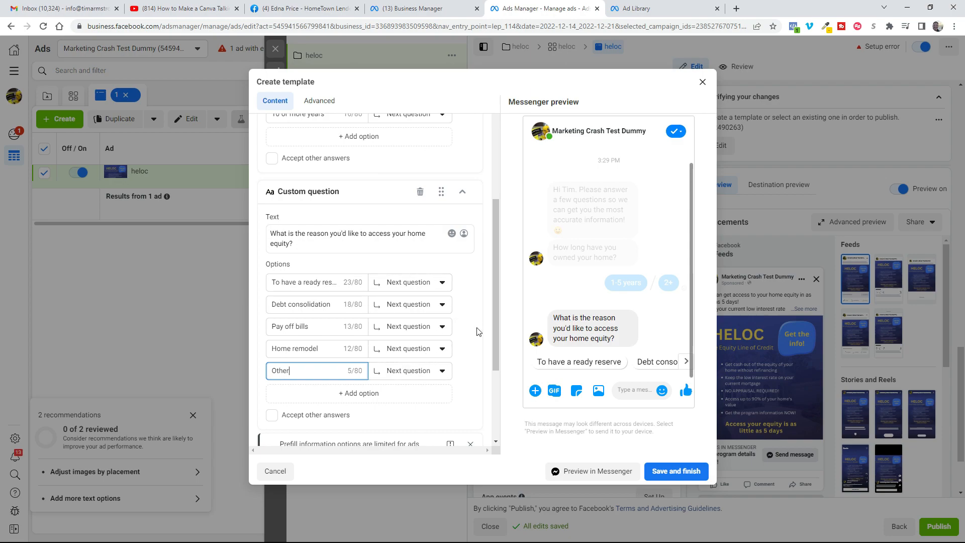
{"action": "scroll", "coordinate": [478, 331], "scroll_direction": "down", "scroll_amount": 3}
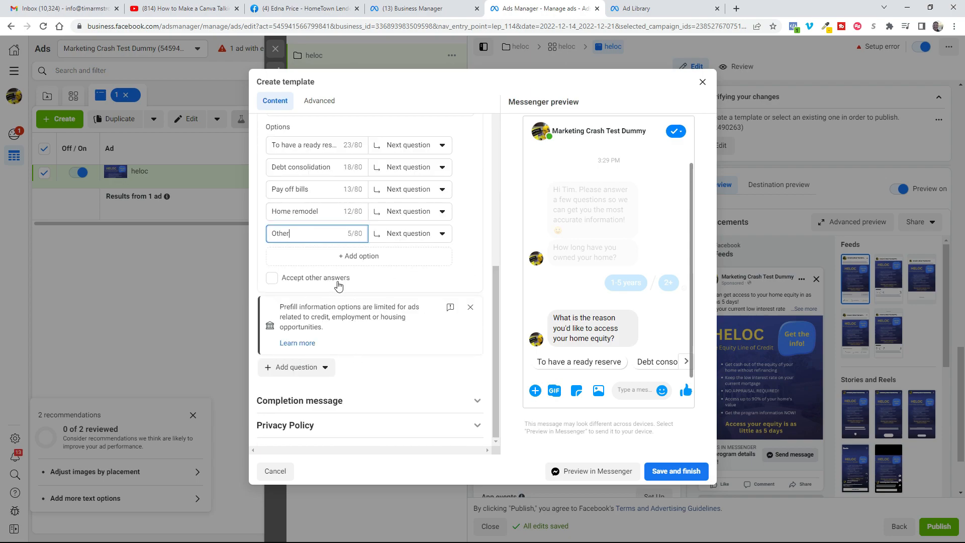
Step: Add an Email question to the template that begins "We would like to email your program information."
{"action": "left_click", "coordinate": [470, 307]}
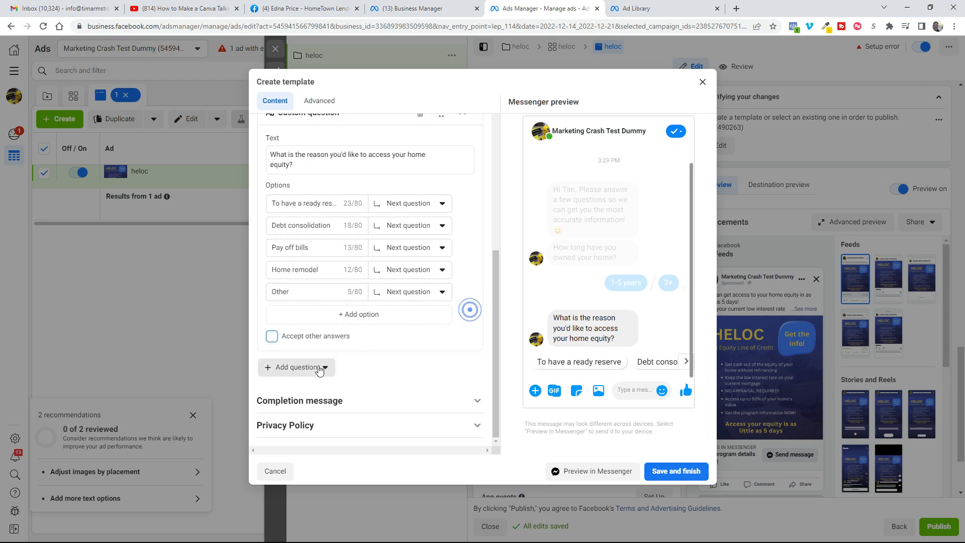
{"action": "left_click", "coordinate": [310, 369]}
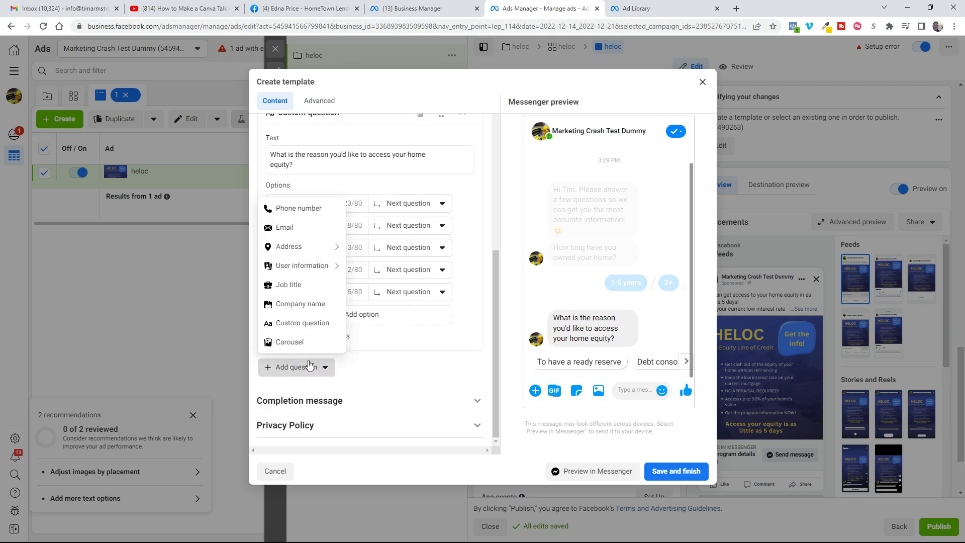
{"action": "left_click", "coordinate": [282, 227]}
{"action": "left_click_drag", "start_coordinate": [284, 289], "coordinate": [236, 293]}
{"action": "type", "text": "We would like to email your program information."}
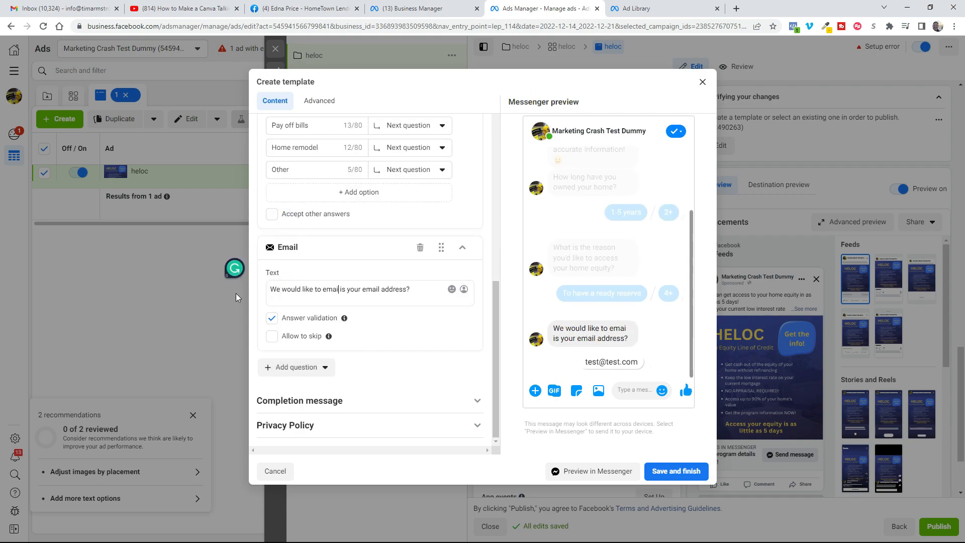
Step: Complete the Email question's text with "Please click to confirm that this is your best email, or enter it below."
{"action": "left_click_drag", "start_coordinate": [346, 300], "coordinate": [425, 291]}
{"action": "type", "text": "Is this"}
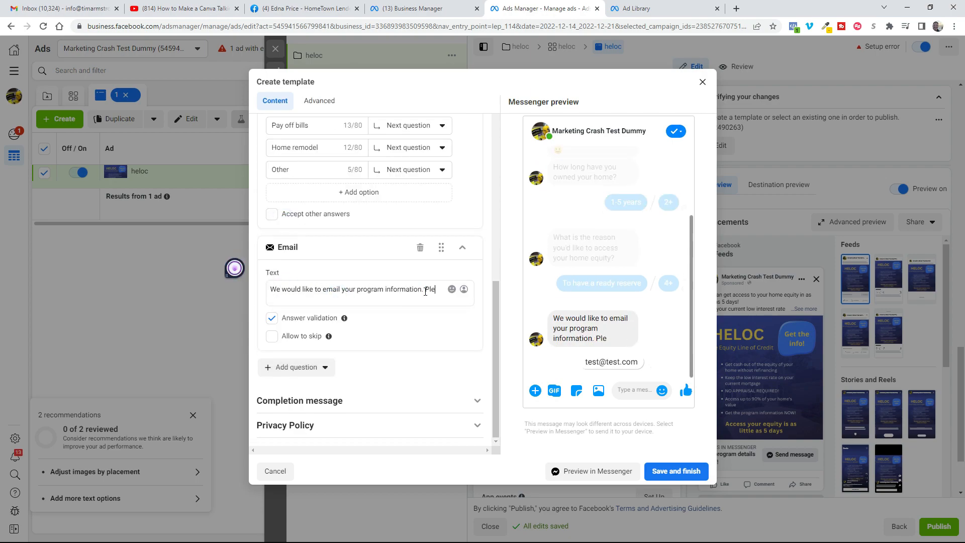
{"action": "key", "text": "BackSpace"}
{"action": "key", "text": "BackSpace"}
{"action": "key", "text": "BackSpace"}
{"action": "key", "text": "BackSpace"}
{"action": "key", "text": "BackSpace"}
{"action": "key", "text": "BackSpace"}
{"action": "key", "text": "BackSpace"}
{"action": "type", "text": "Please click to confirm that this is your best email, or enter it below."}
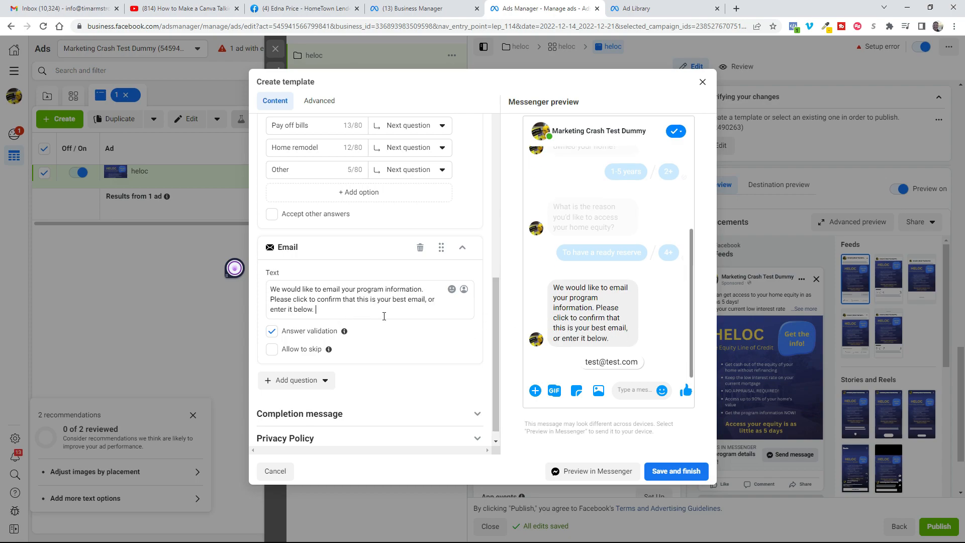
Step: Add a Phone number question: "We will confirm that the information was sent via text. What is your best number to receive a text at?"
{"action": "left_click", "coordinate": [309, 381]}
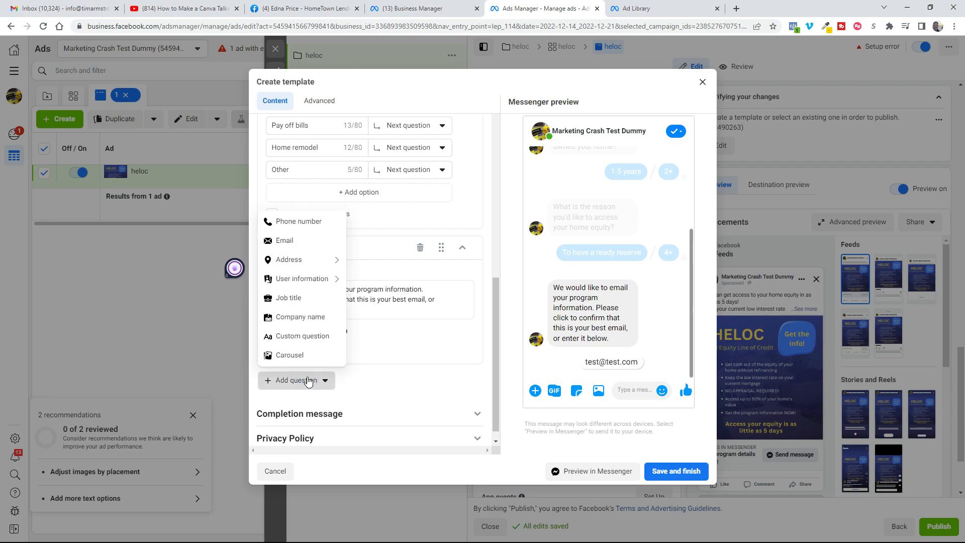
{"action": "left_click", "coordinate": [294, 221]}
{"action": "left_click", "coordinate": [368, 303]}
{"action": "type", "text": "We confirm"}
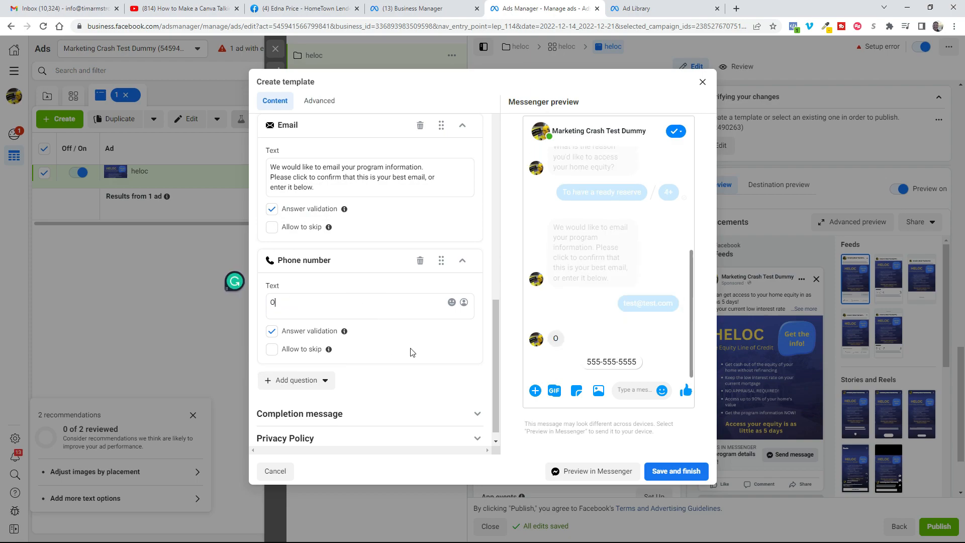
{"action": "type", "text": " that the i"}
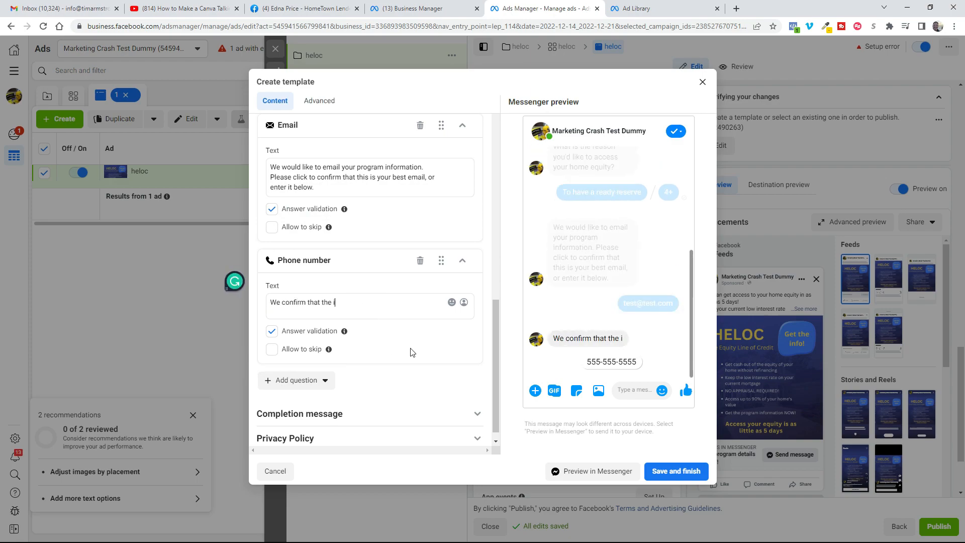
{"action": "type", "text": "nfo was sent via tex"}
{"action": "key", "text": "BackSpace"}
{"action": "key", "text": "BackSpace"}
{"action": "key", "text": "BackSpace"}
{"action": "key", "text": "BackSpace"}
{"action": "key", "text": "BackSpace"}
{"action": "key", "text": "BackSpace"}
{"action": "key", "text": "BackSpace"}
{"action": "key", "text": "BackSpace"}
{"action": "key", "text": "BackSpace"}
{"action": "key", "text": "BackSpace"}
{"action": "key", "text": "BackSpace"}
{"action": "key", "text": "BackSpace"}
{"action": "key", "text": "BackSpace"}
{"action": "key", "text": "BackSpace"}
{"action": "key", "text": "BackSpace"}
{"action": "key", "text": "BackSpace"}
{"action": "key", "text": "BackSpace"}
{"action": "key", "text": "BackSpace"}
{"action": "key", "text": "BackSpace"}
{"action": "key", "text": "BackSpace"}
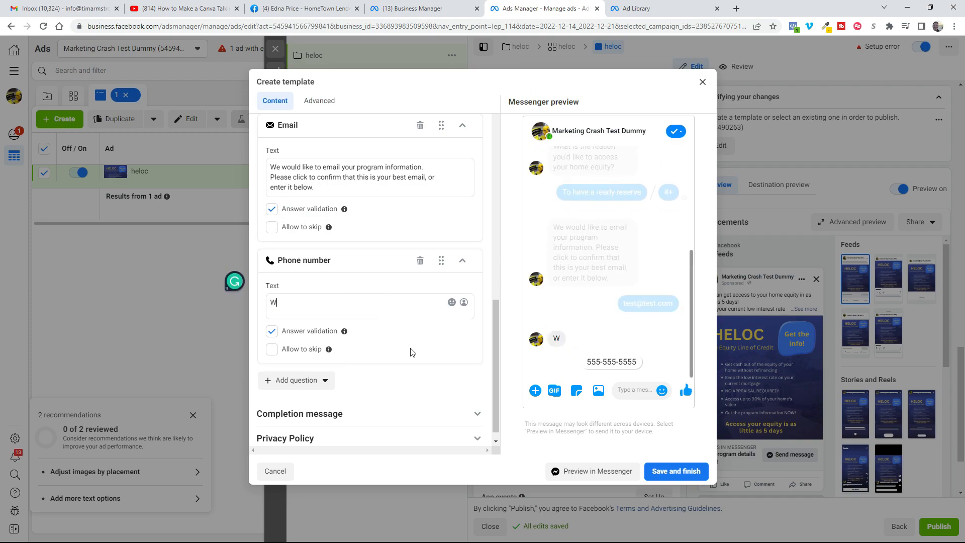
{"action": "type", "text": "We will confirm that the info"}
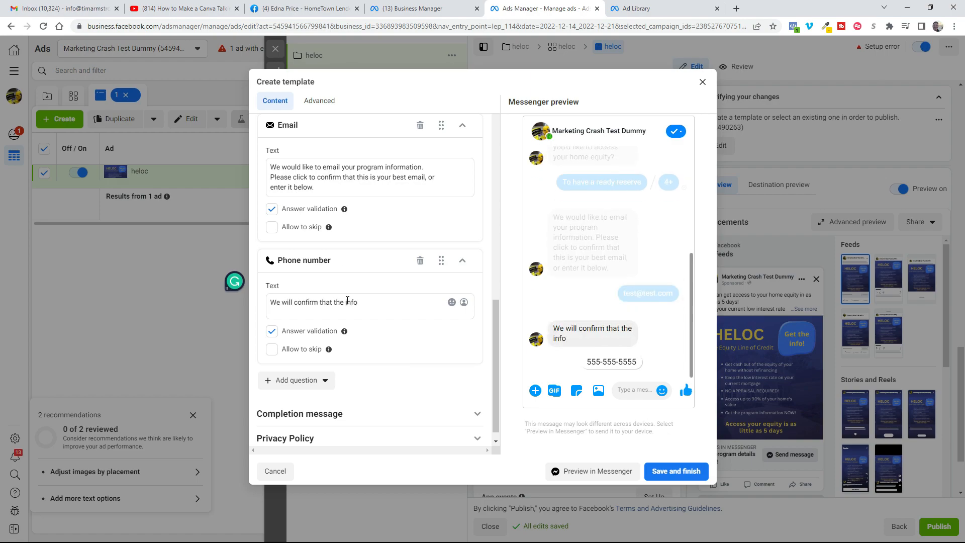
{"action": "type", "text": "rmation was sent via text. What is your best number to receive a text at?"}
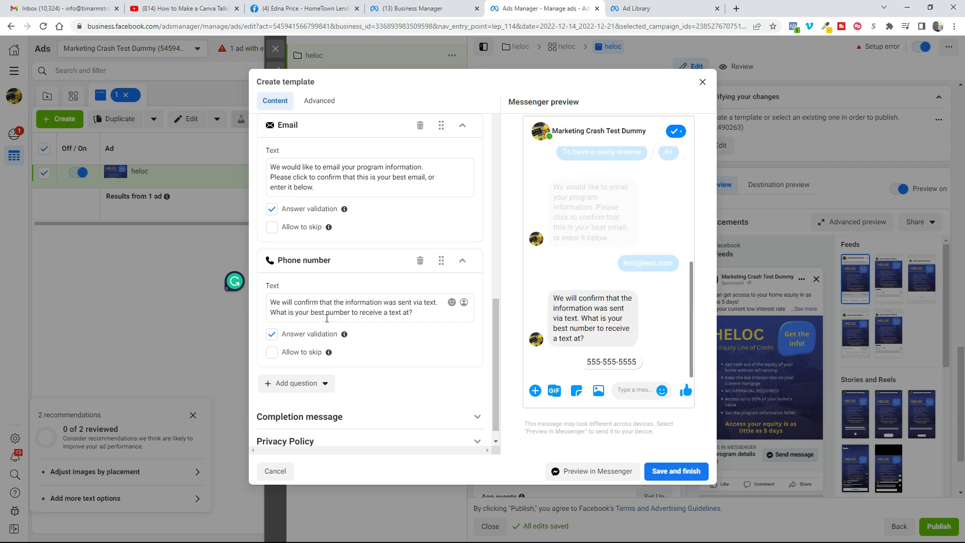
Step: Allow people to skip the phone number question while keeping its answer validation enabled
{"action": "left_click", "coordinate": [271, 351]}
{"action": "left_click", "coordinate": [271, 333]}
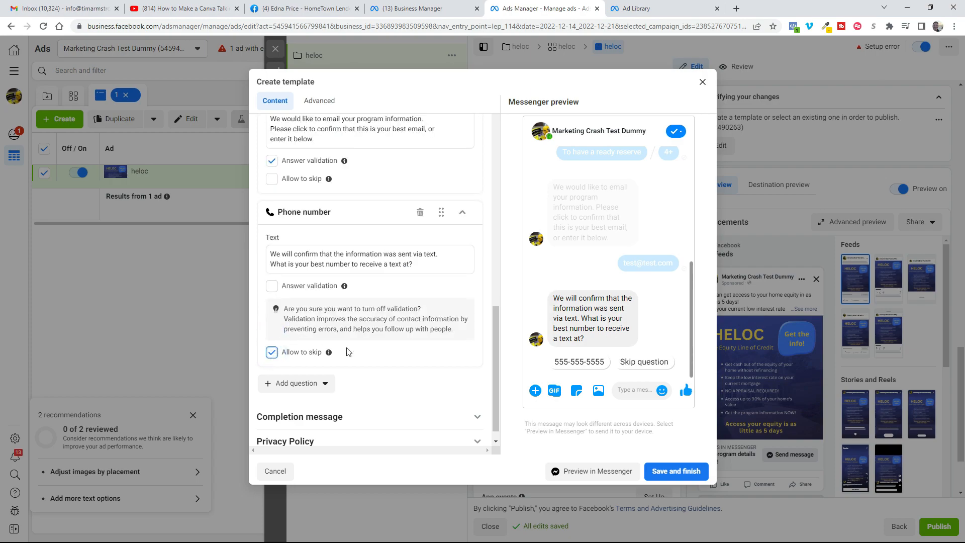
{"action": "left_click", "coordinate": [271, 286]}
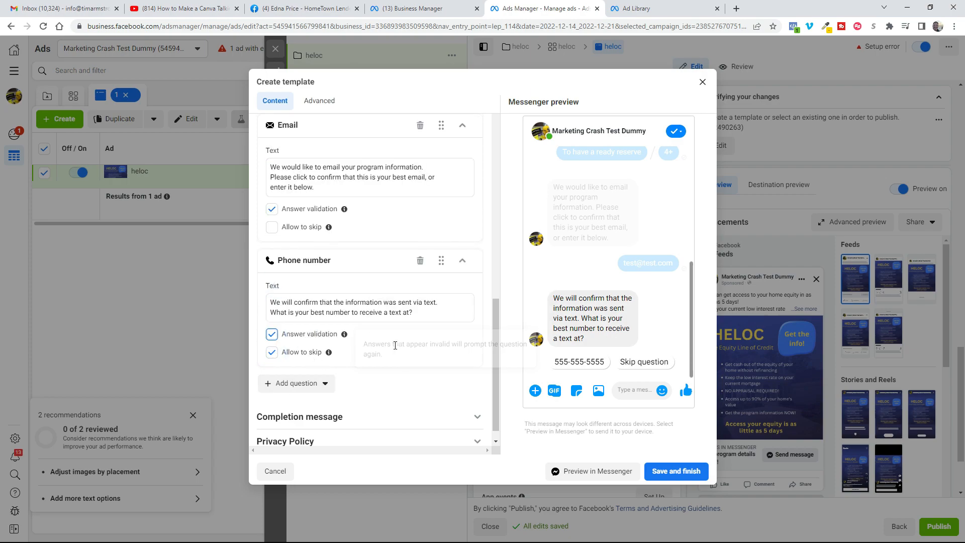
Step: Replace the completion message with "Thank you", the first-name personalization and "we will send you the HELOC program information."
{"action": "scroll", "coordinate": [429, 379], "scroll_direction": "up", "scroll_amount": 10}
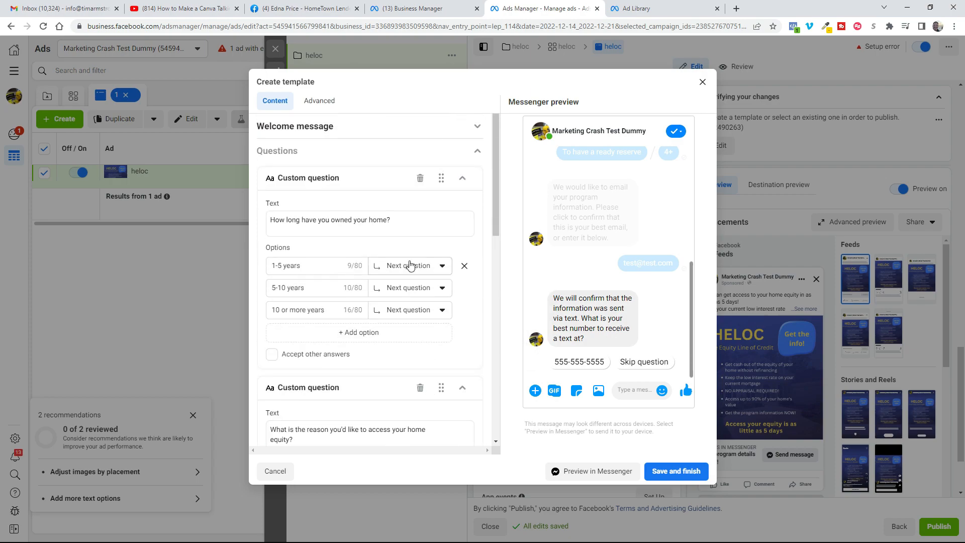
{"action": "scroll", "coordinate": [409, 265], "scroll_direction": "down", "scroll_amount": 8}
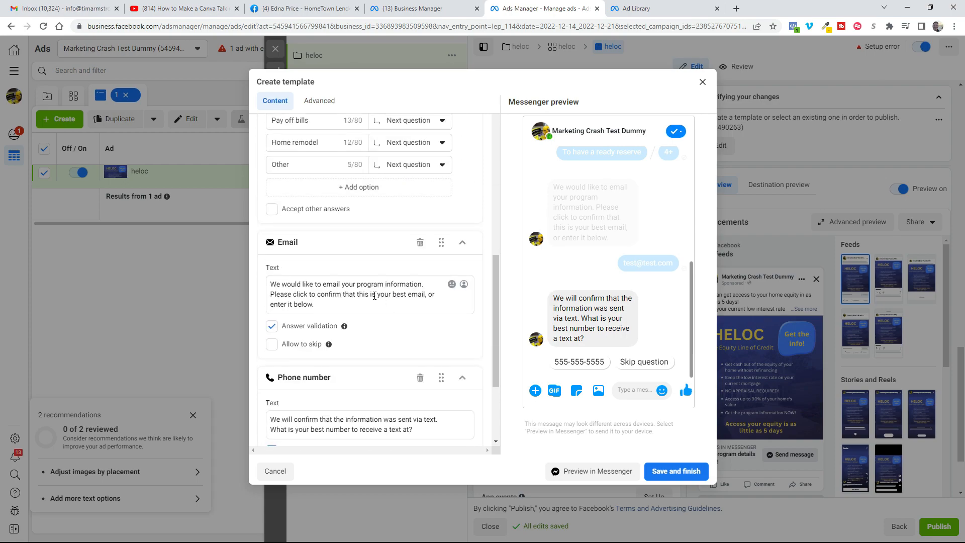
{"action": "scroll", "coordinate": [375, 296], "scroll_direction": "down", "scroll_amount": 3}
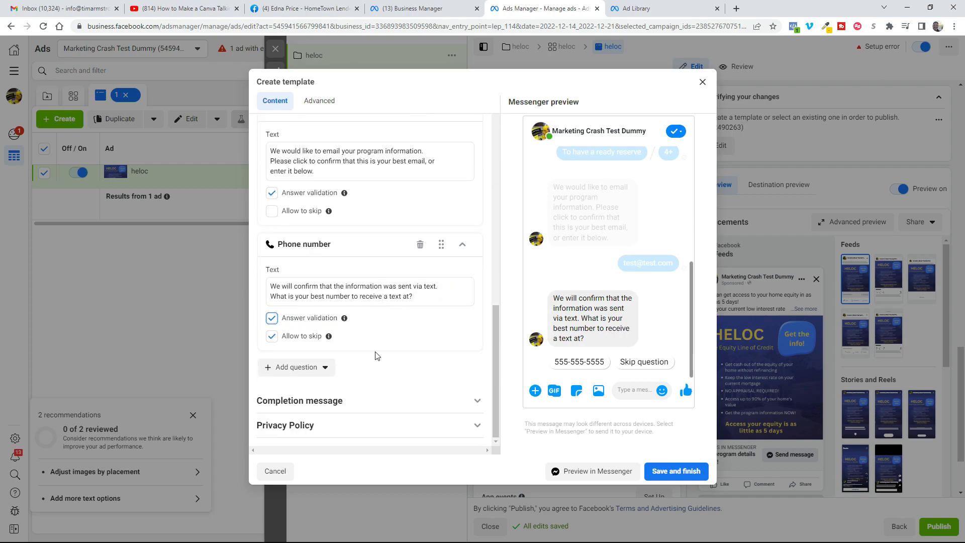
{"action": "left_click", "coordinate": [325, 402]}
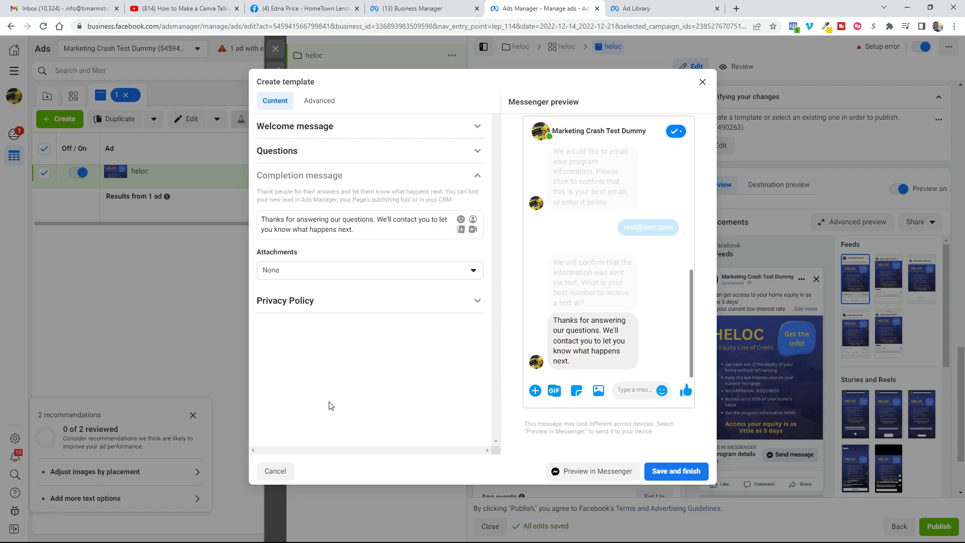
{"action": "triple_click", "coordinate": [377, 219]}
{"action": "type", "text": "Thank you"}
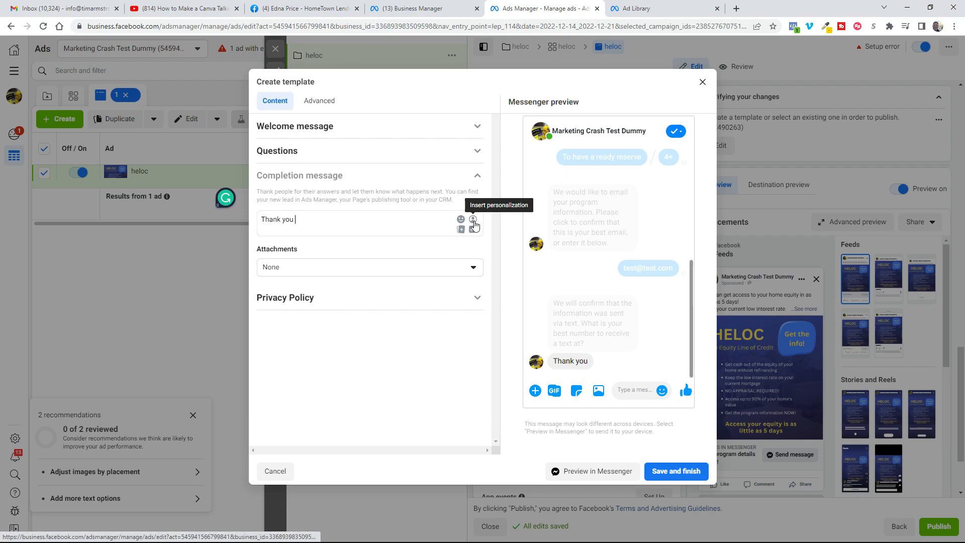
{"action": "left_click", "coordinate": [473, 219]}
{"action": "left_click", "coordinate": [478, 136]}
{"action": "type", "text": "we will send you p"}
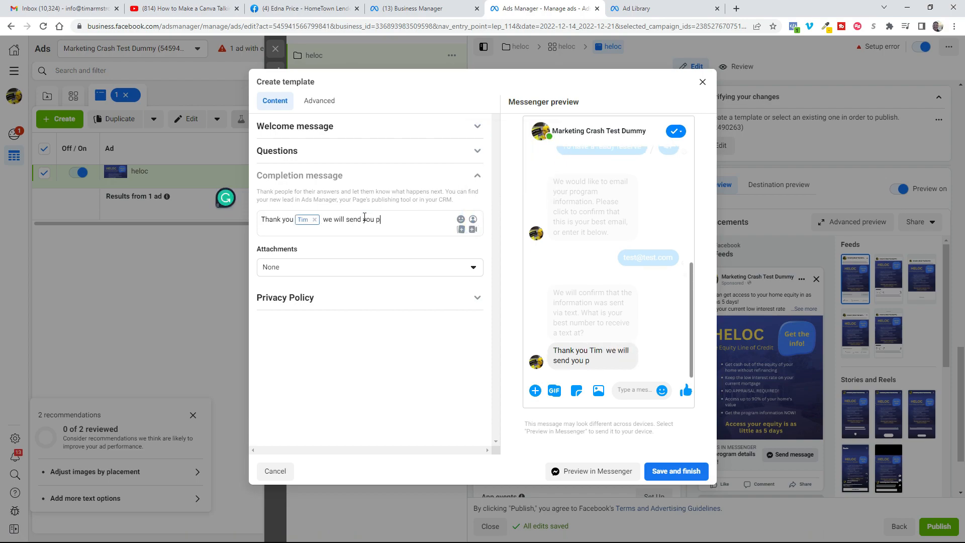
{"action": "key", "text": "BackSpace"}
{"action": "type", "text": "the HELOC program information. If you have any "}
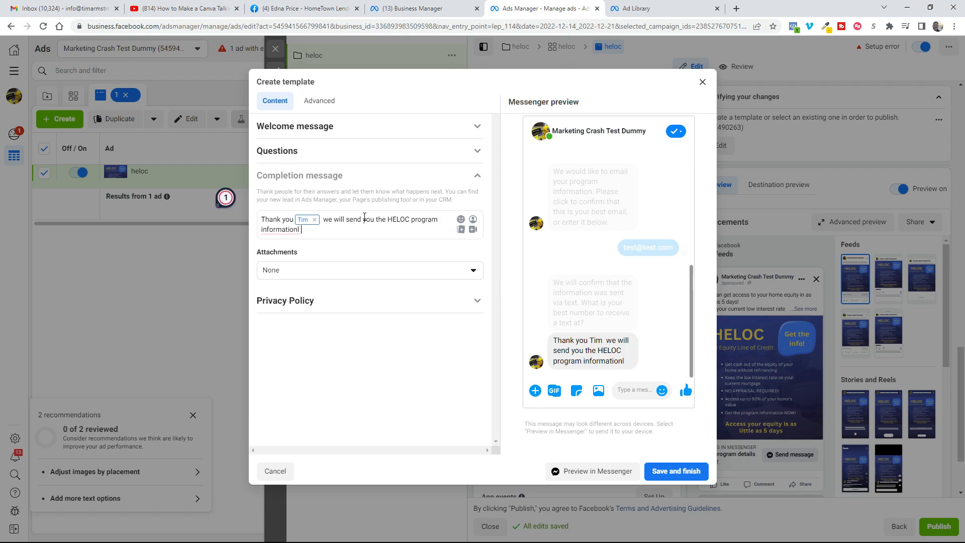
{"action": "type", "text": "questions please"}
Step: Finish the completion message with "If you have any questions, our contact information will be in the email."
{"action": "key", "text": "BackSpace"}
{"action": "key", "text": "BackSpace"}
{"action": "key", "text": "BackSpace"}
{"action": "key", "text": "BackSpace"}
{"action": "key", "text": "BackSpace"}
{"action": "key", "text": "BackSpace"}
{"action": "key", "text": "BackSpace"}
{"action": "key", "text": "BackSpace"}
{"action": "key", "text": "BackSpace"}
{"action": "key", "text": "BackSpace"}
{"action": "key", "text": "BackSpace"}
{"action": "key", "text": "BackSpace"}
{"action": "key", "text": "BackSpace"}
{"action": "key", "text": "BackSpace"}
{"action": "key", "text": "BackSpace"}
{"action": "key", "text": "BackSpace"}
{"action": "key", "text": "BackSpace"}
{"action": "key", "text": "BackSpace"}
{"action": "key", "text": "BackSpace"}
{"action": "key", "text": "BackSpace"}
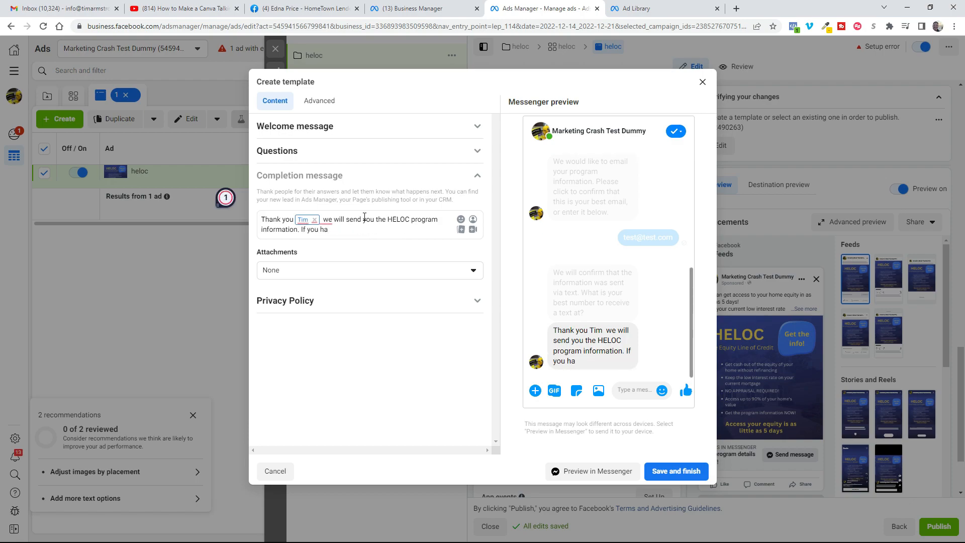
{"action": "type", "text": "any questions, our contact information i"}
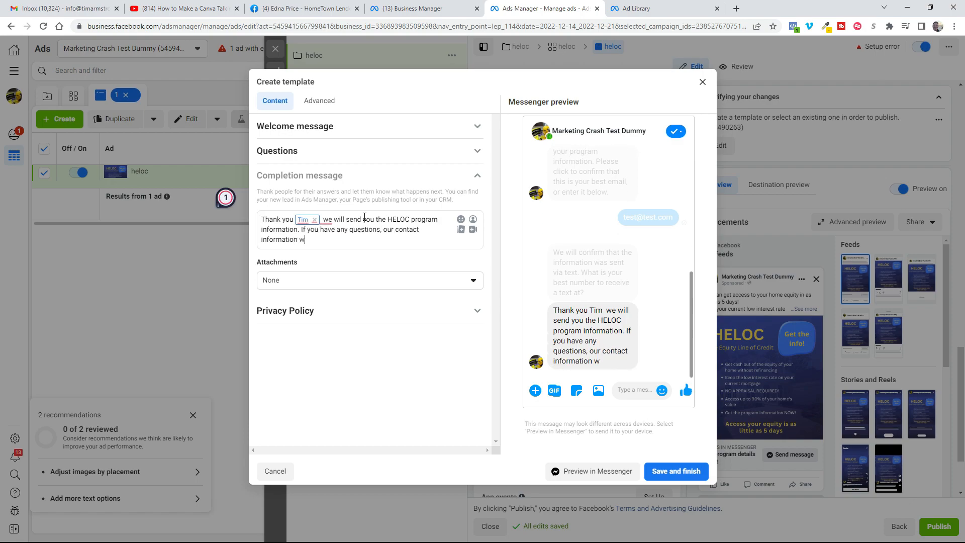
{"action": "type", "text": "ill be in the email."}
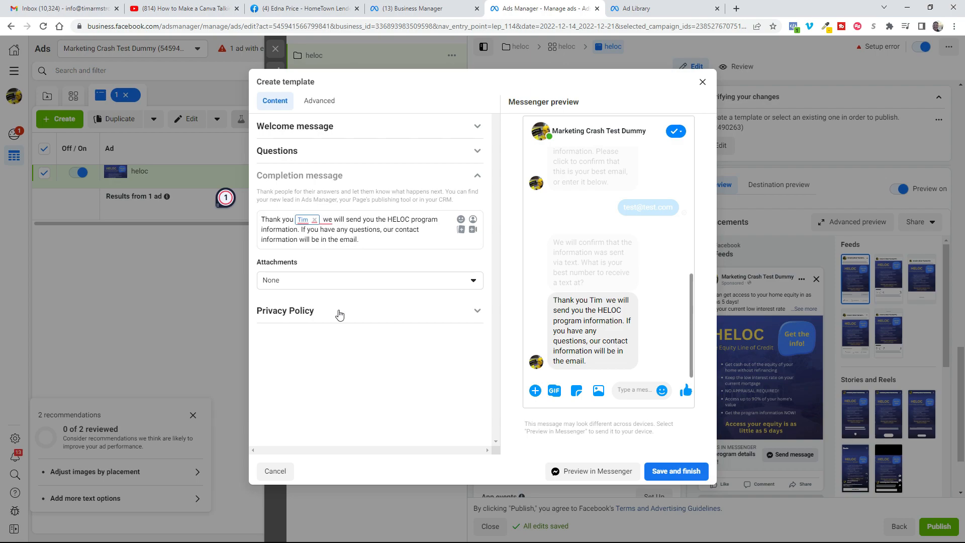
Step: Expand the template's privacy policy section and open the 247rocketmedia.com/terms-and-conditions page in a new browser tab
{"action": "left_click", "coordinate": [303, 313]}
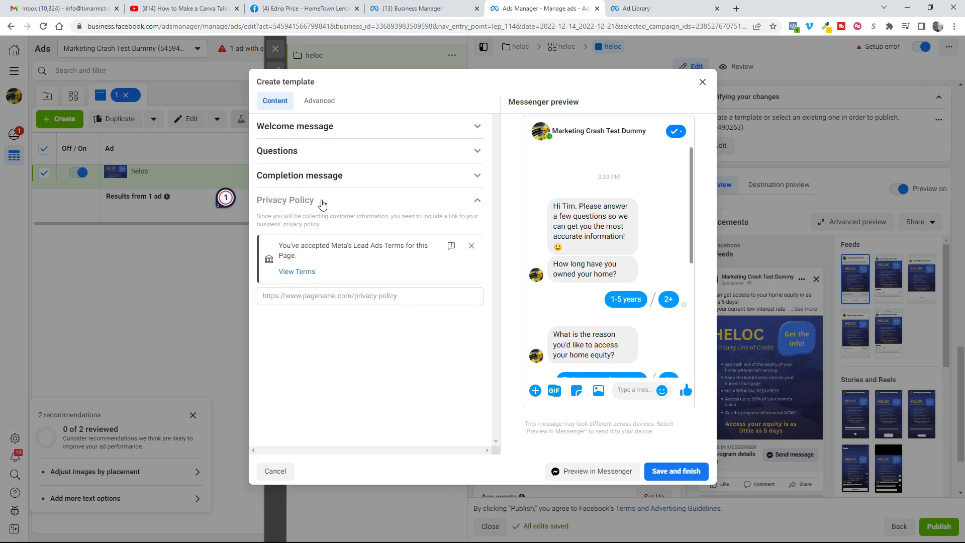
{"action": "left_click", "coordinate": [736, 9]}
{"action": "type", "text": "247"}
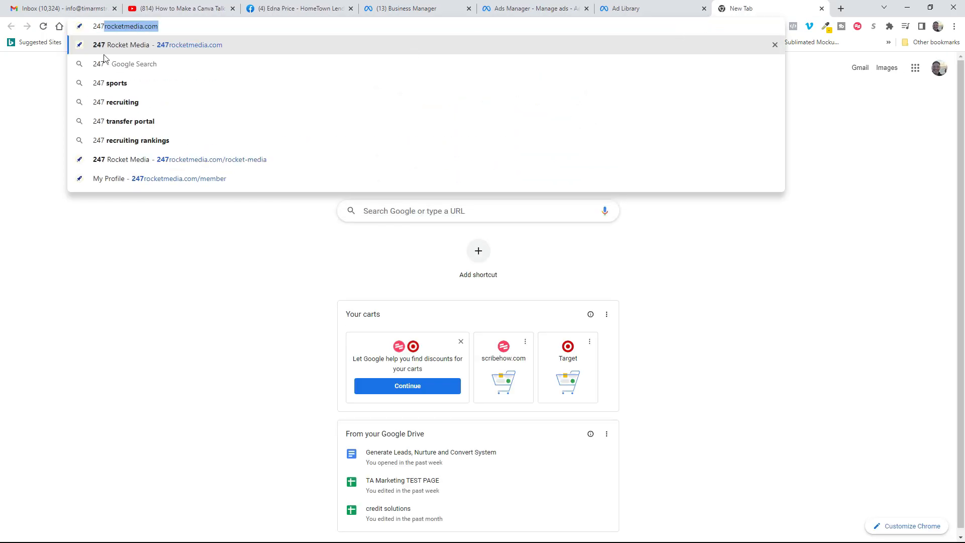
{"action": "left_click", "coordinate": [104, 46]}
{"action": "left_click", "coordinate": [171, 26]}
{"action": "left_click", "coordinate": [171, 26]}
{"action": "type", "text": "/te"}
{"action": "left_click", "coordinate": [287, 80]}
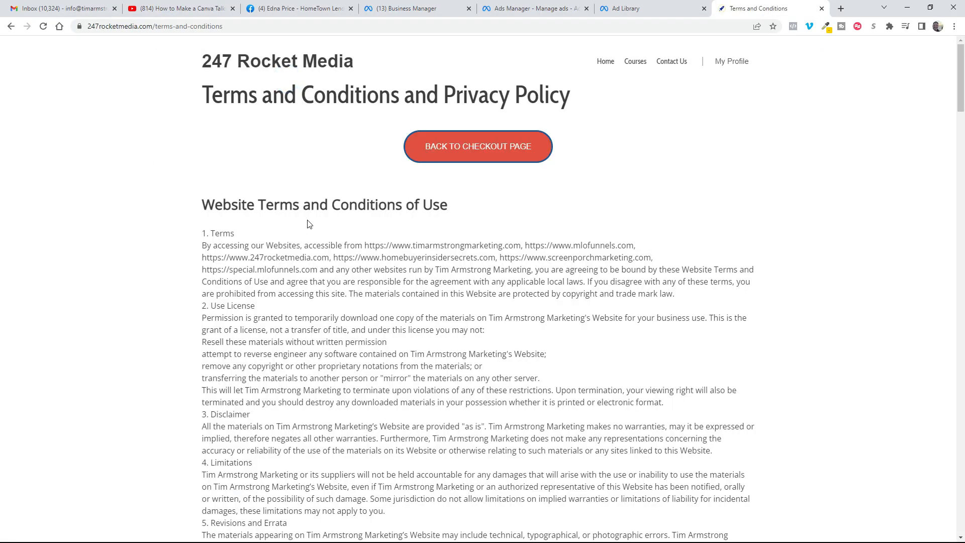
Step: Copy the terms and conditions page's address and enter it as the chat template's privacy policy link
{"action": "scroll", "coordinate": [402, 345], "scroll_direction": "down", "scroll_amount": 20}
{"action": "scroll", "coordinate": [453, 247], "scroll_direction": "up", "scroll_amount": 18}
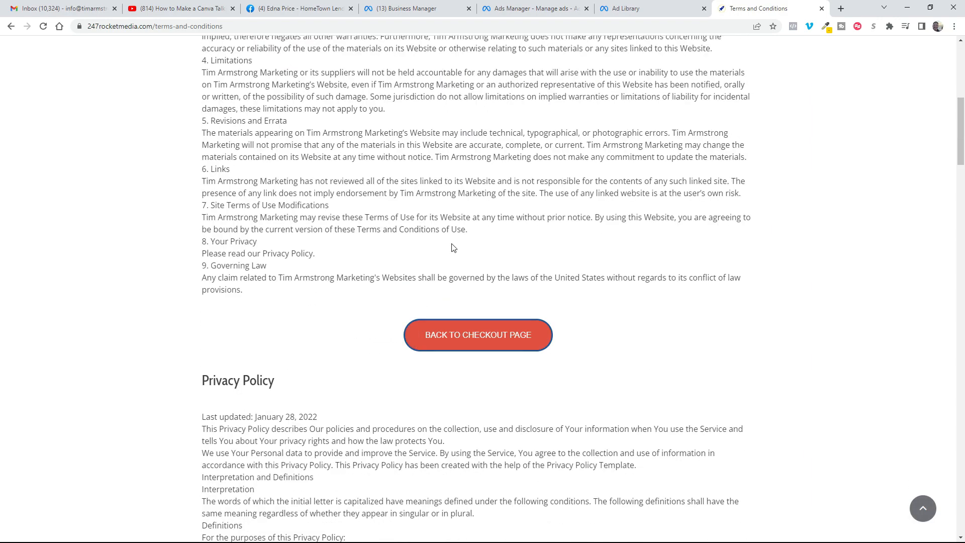
{"action": "left_click", "coordinate": [250, 31]}
{"action": "key", "text": "ctrl+c"}
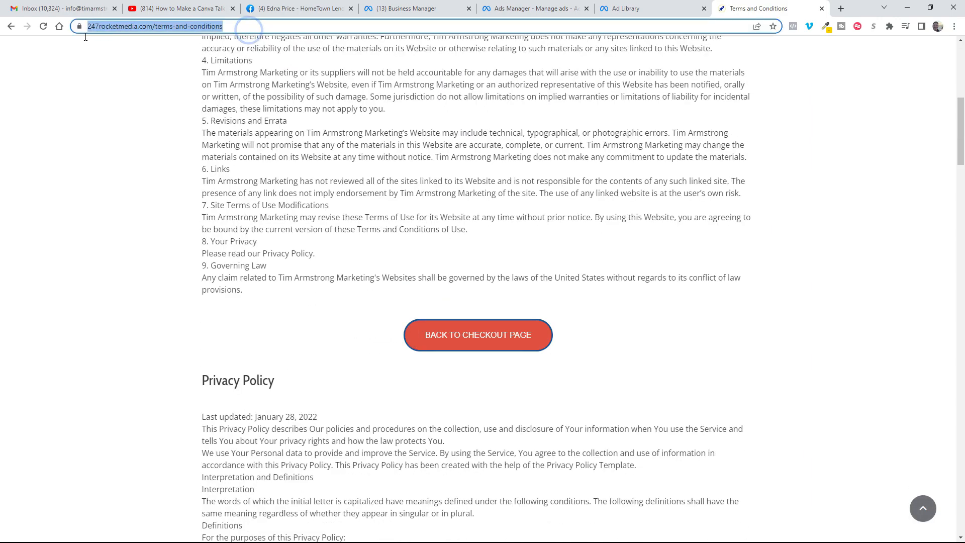
{"action": "right_click", "coordinate": [105, 26]}
{"action": "left_click", "coordinate": [129, 94]}
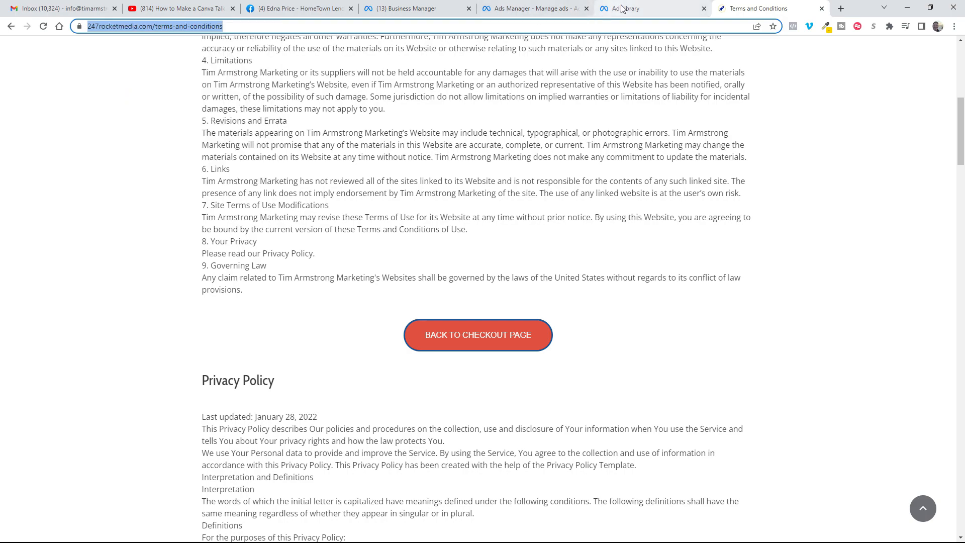
{"action": "left_click", "coordinate": [542, 9]}
{"action": "right_click", "coordinate": [281, 296]}
{"action": "left_click", "coordinate": [304, 373]}
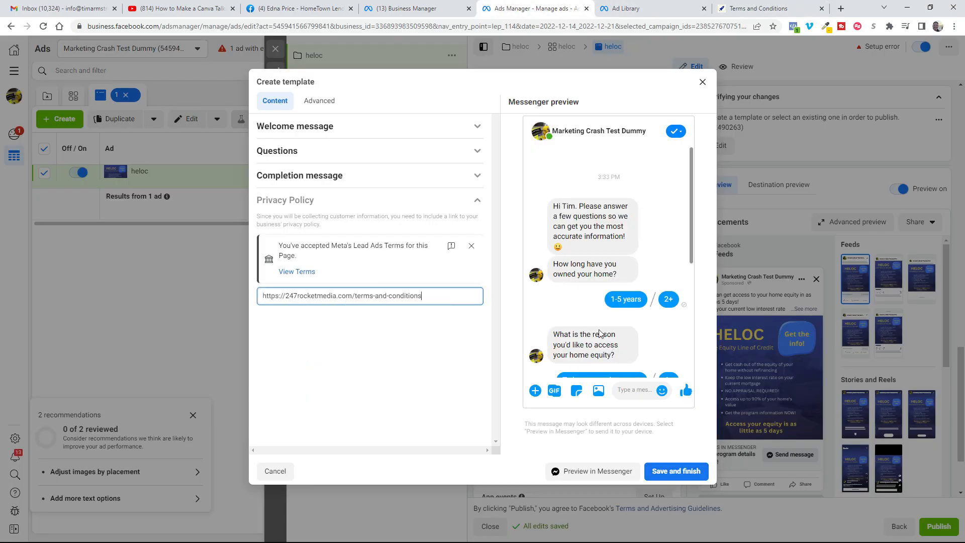
Step: Save the finished chat template and publish the heloc ad, leaving the ad editor
{"action": "left_click", "coordinate": [676, 471]}
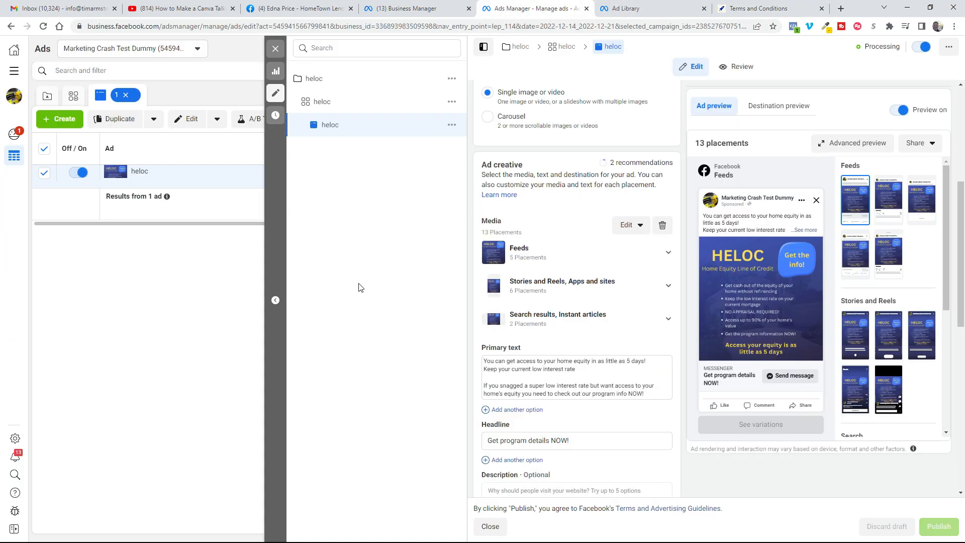
{"action": "left_click", "coordinate": [276, 48]}
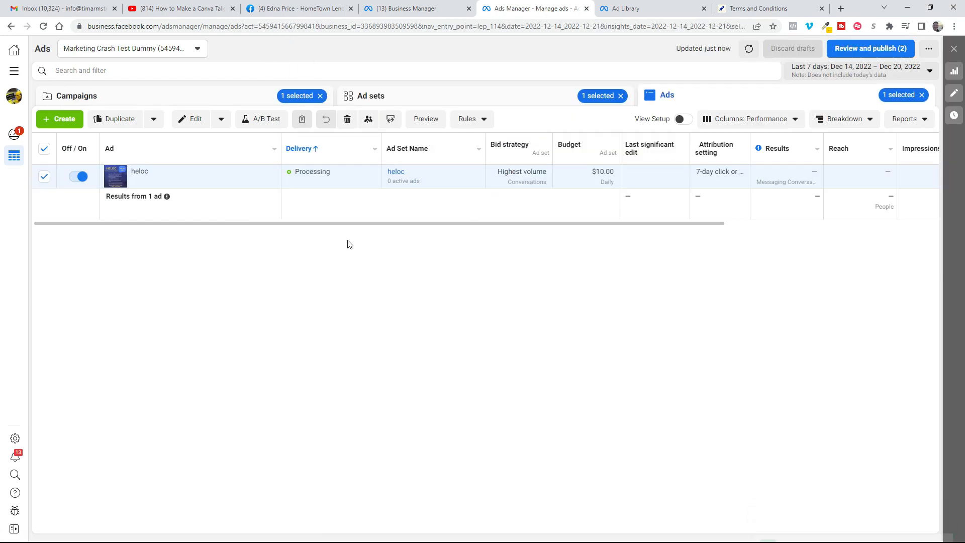
{"action": "mouse_move", "coordinate": [629, 171]}
{"action": "left_click_drag", "start_coordinate": [0, 302], "coordinate": [341, 403]}
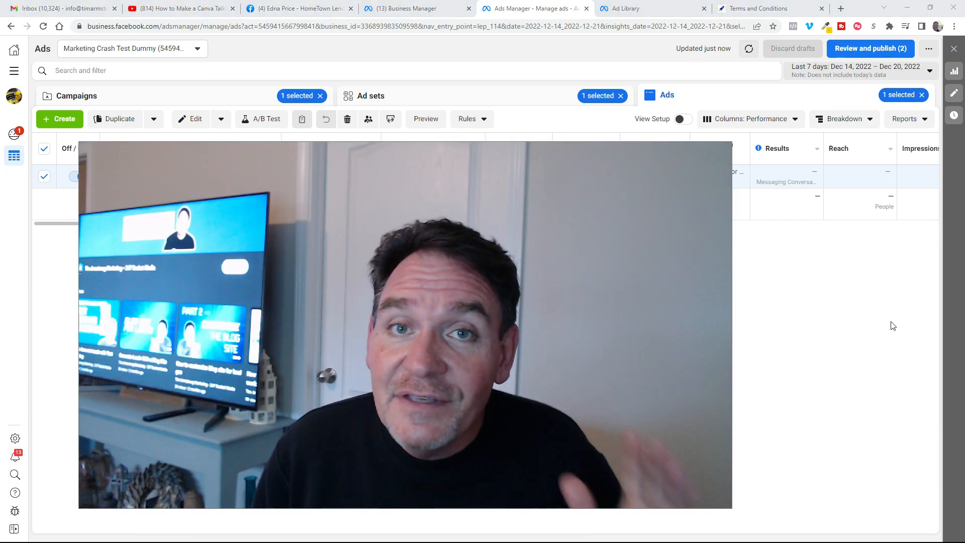